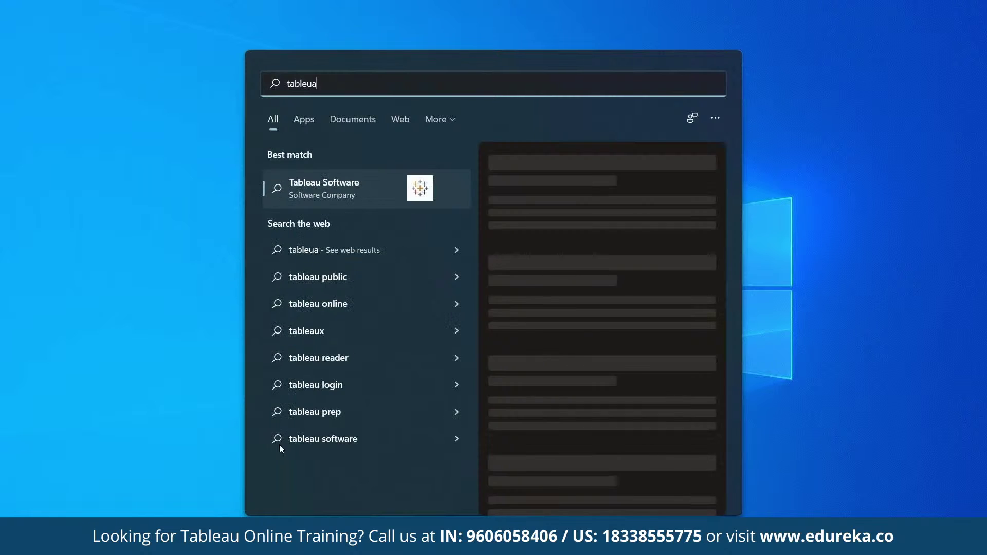
Step: Find Tableau in the Windows app search, launch Tableau Public 2021.3 and maximize its window
key("BackSpace")
key("BackSpace")
type("au 2020.1")
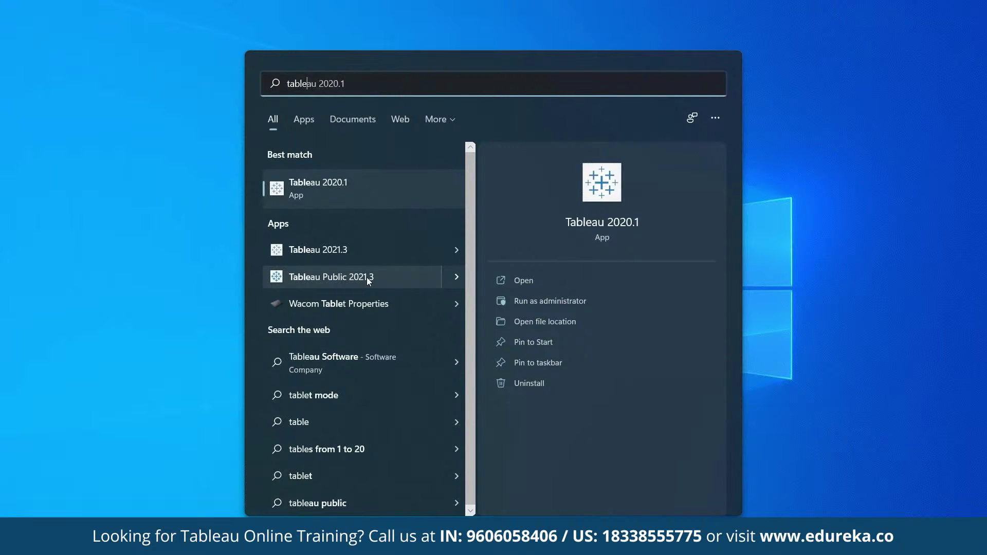
left_click(805, 216)
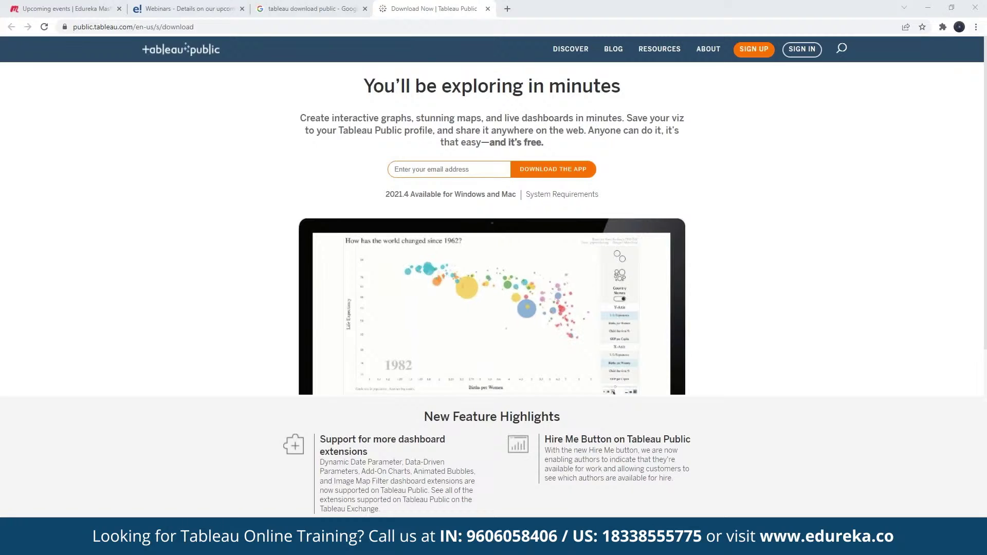
left_click(975, 27)
key("alt+Tab")
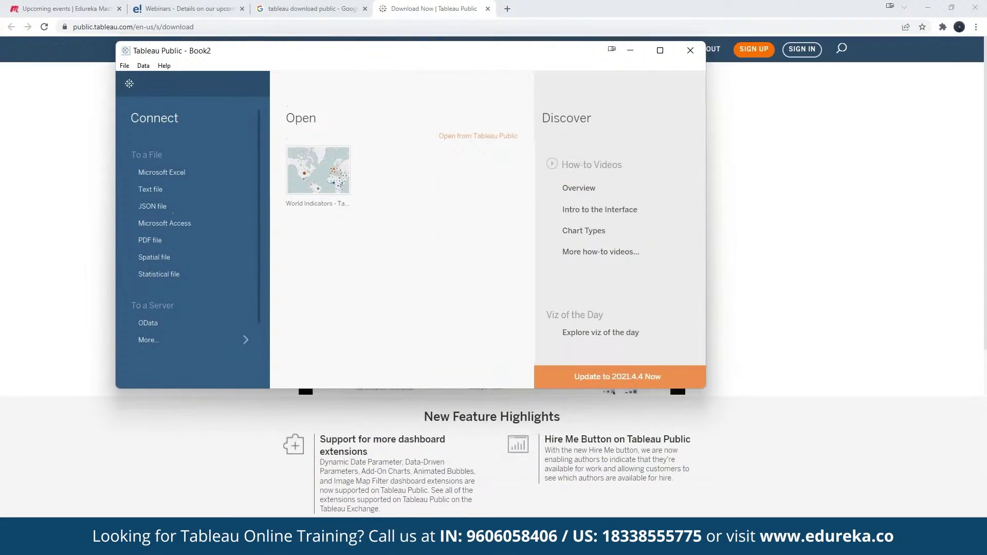
left_click(660, 49)
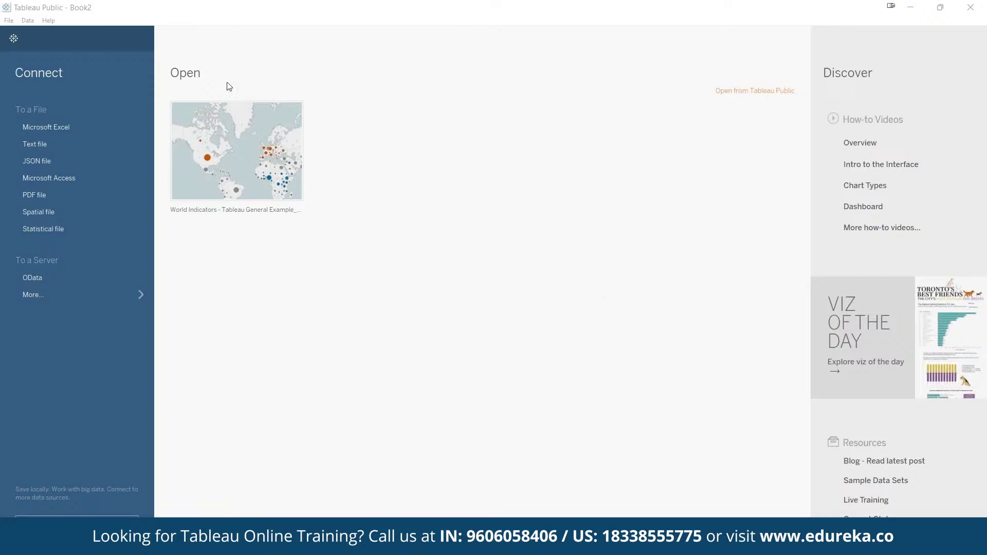
Step: Examine the start page's connection options, the additional server connectors and the blank worksheet, and return to the start page
left_click(32, 68)
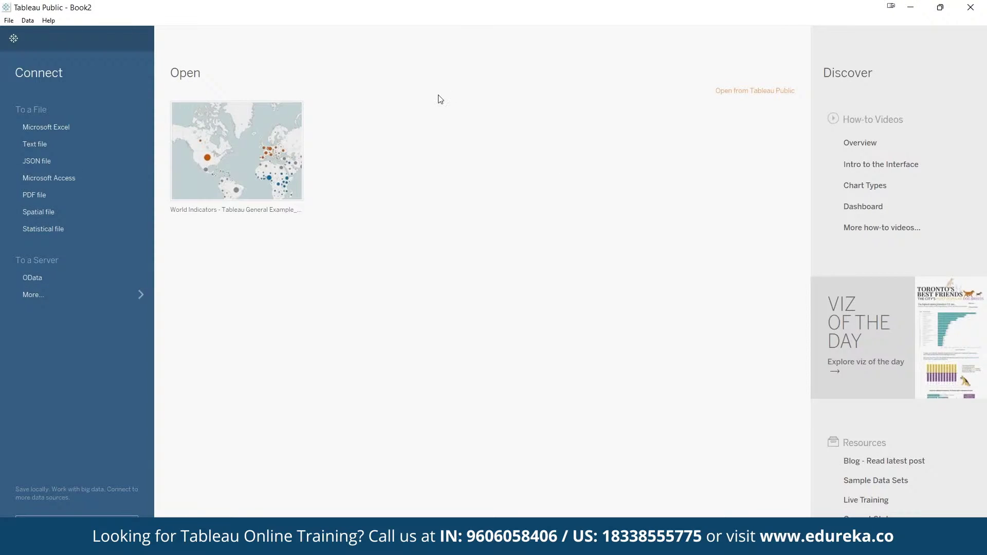
mouse_move(247, 168)
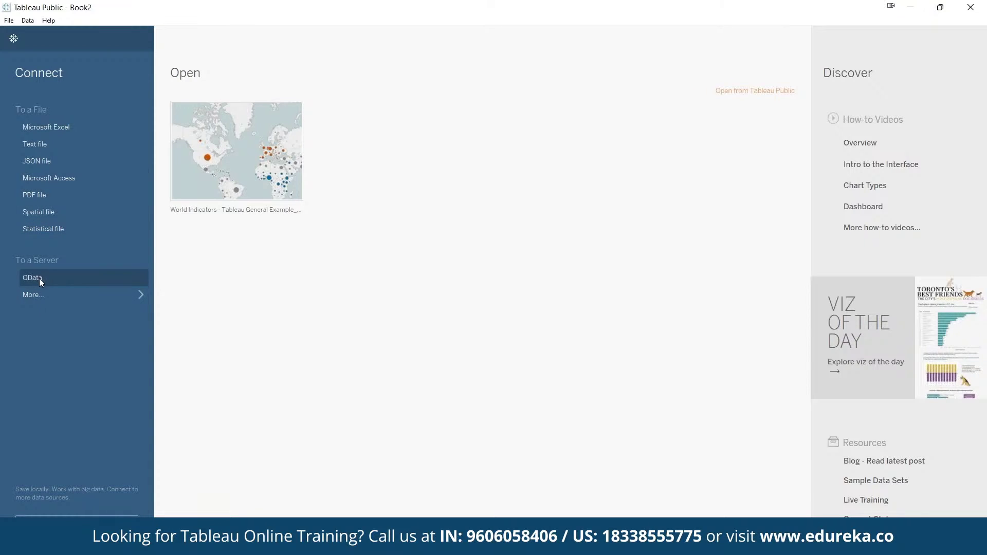
left_click(43, 295)
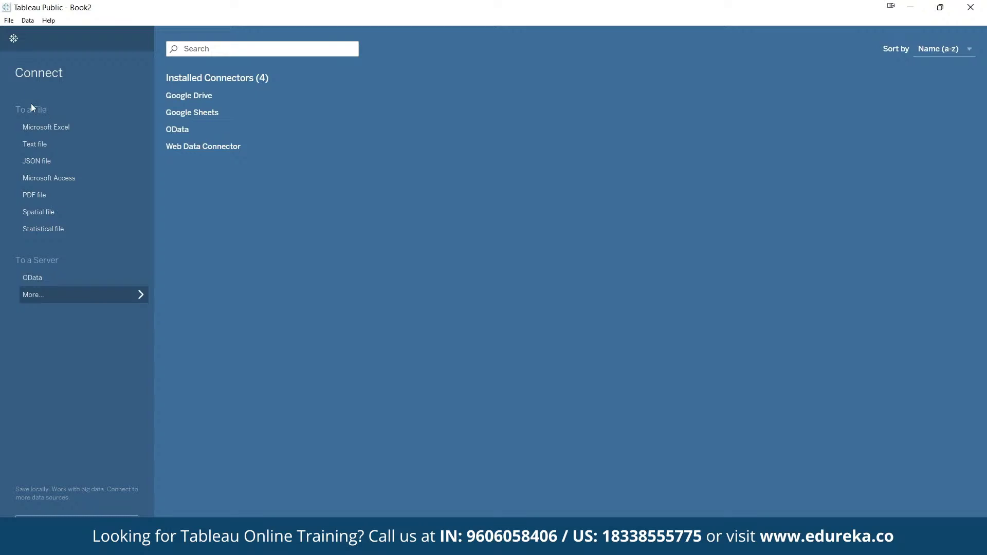
left_click(13, 38)
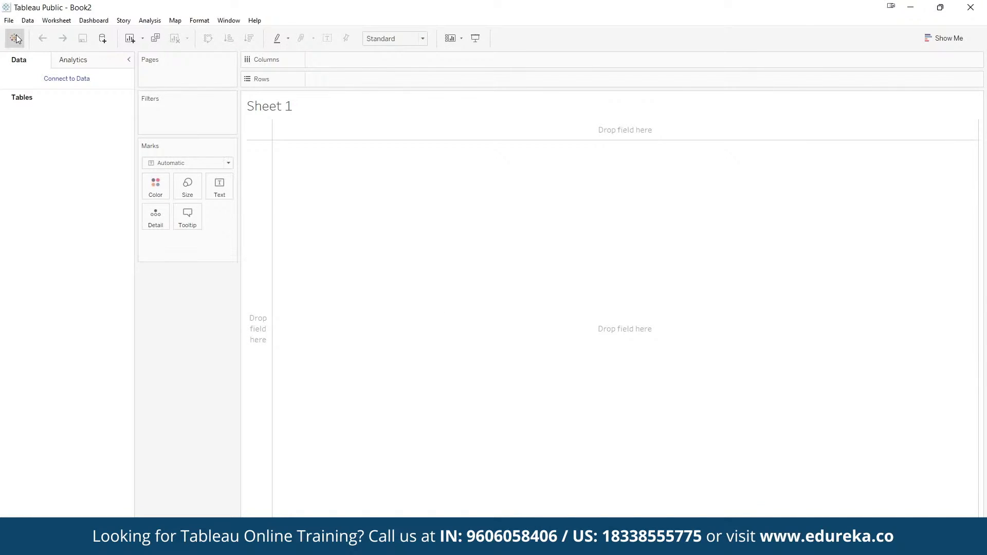
left_click(13, 38)
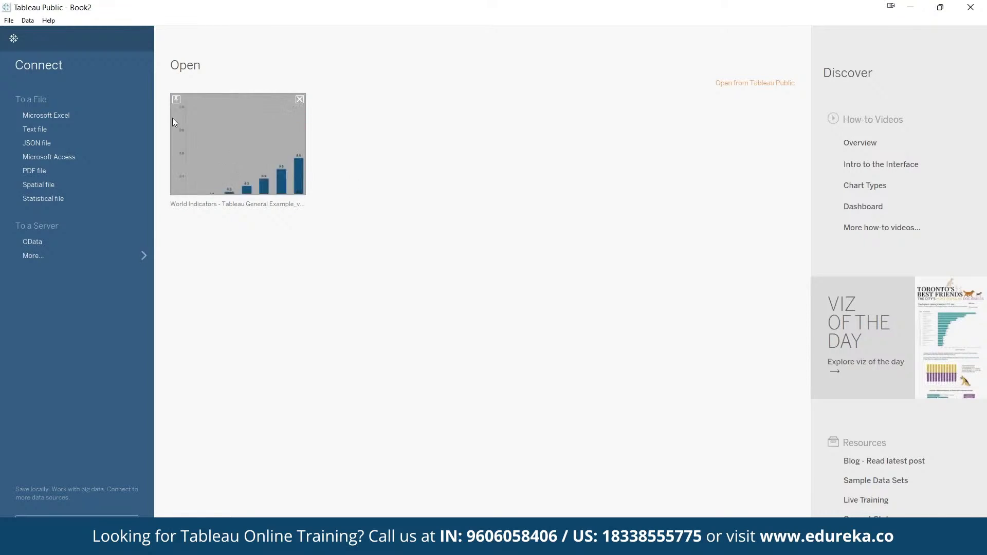
Step: Open the AB_NYC_2019.csv file from the airbnb folder in Downloads as the data source
left_click(9, 20)
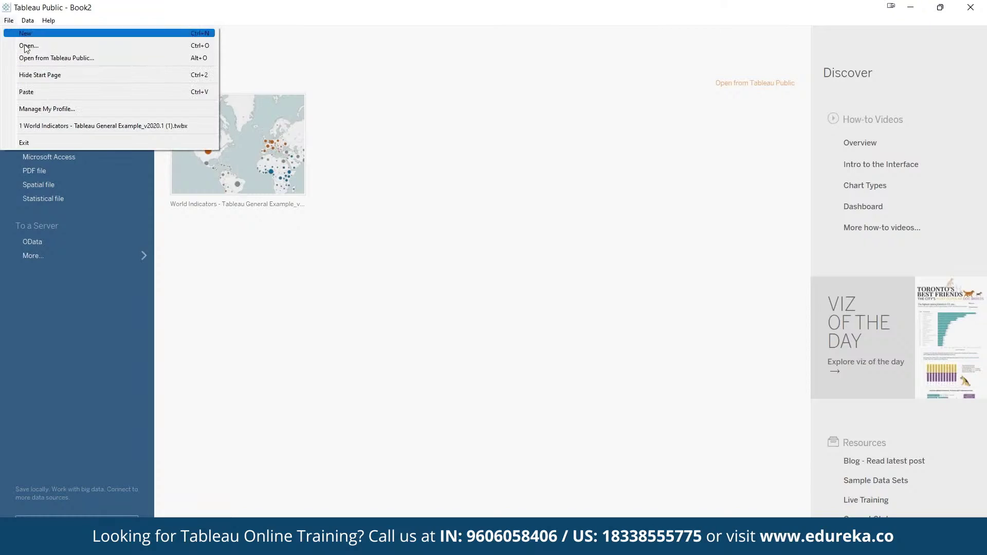
left_click(30, 46)
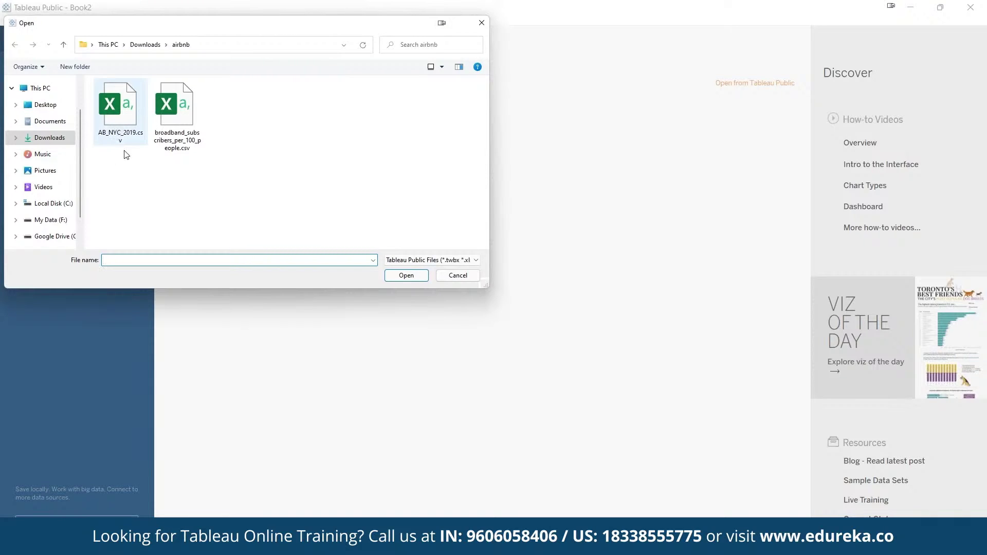
double_click(117, 116)
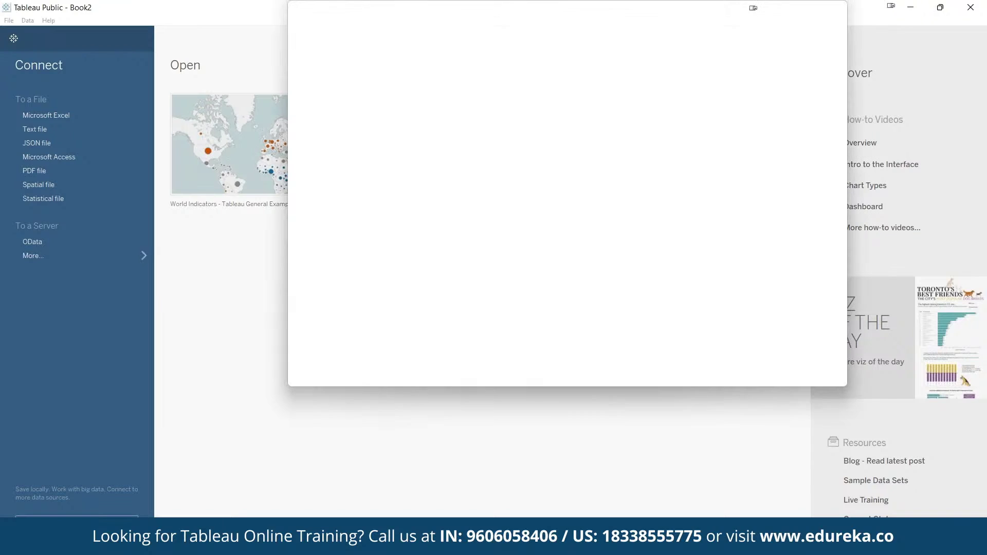
Step: Switch to Microsoft Edge, load github.com in a maximized window and go to the account's list of repositories
type("git")
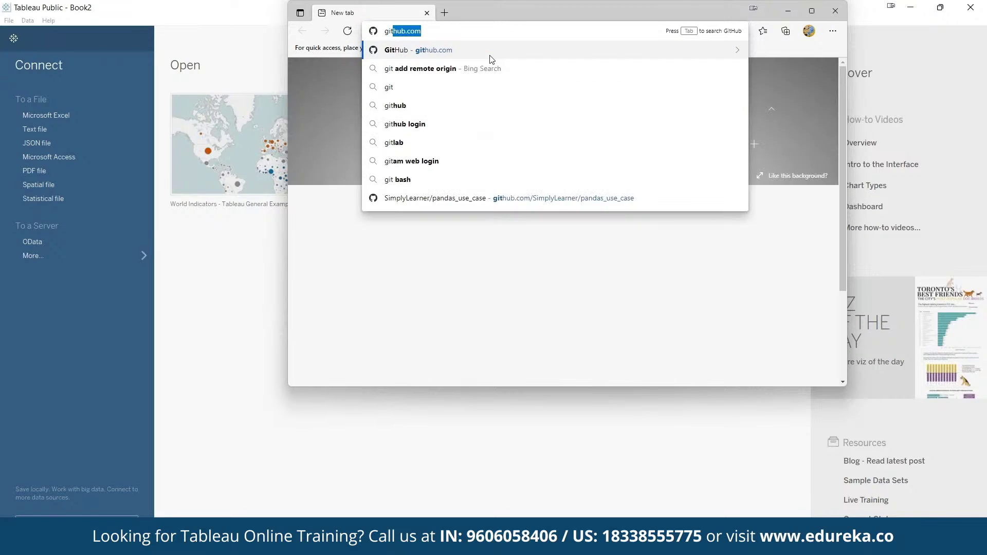
key("Return")
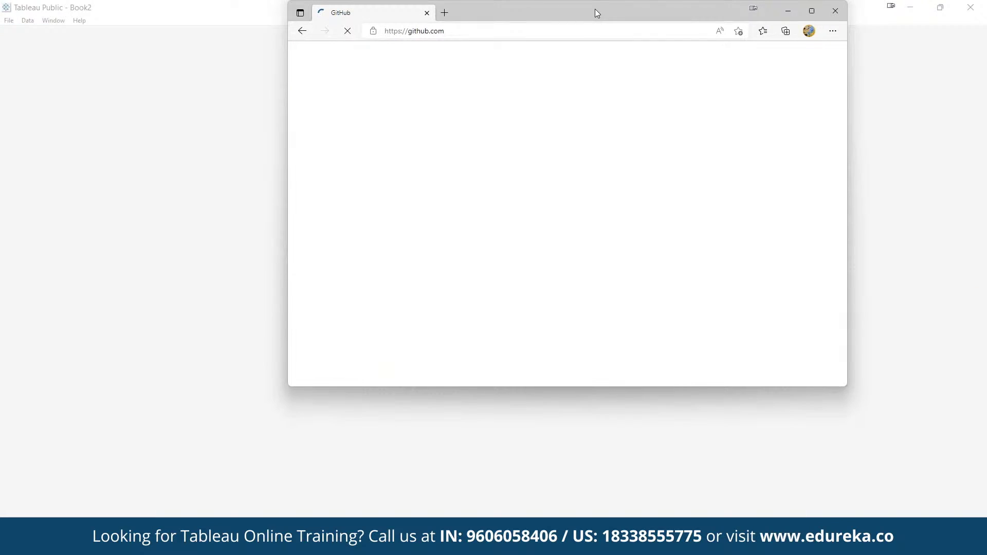
mouse_move(594, 9)
left_mouse_down()
mouse_move(586, 102)
mouse_move(586, 5)
left_mouse_up()
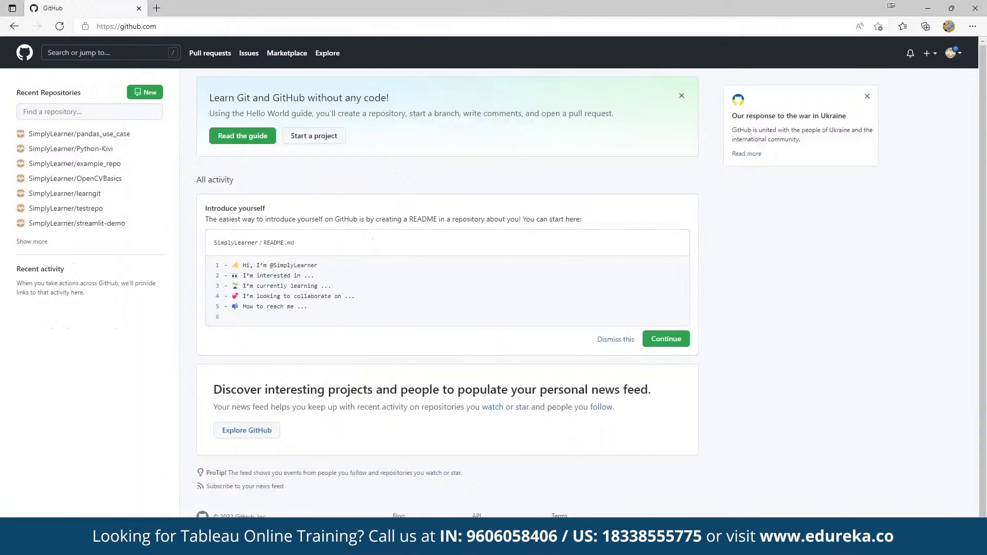
left_click(100, 137)
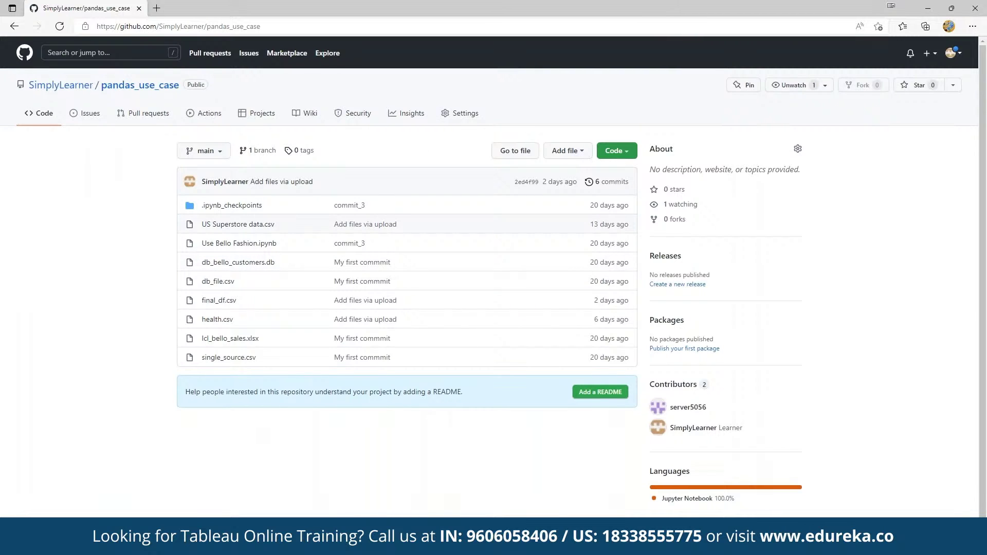
left_click(66, 88)
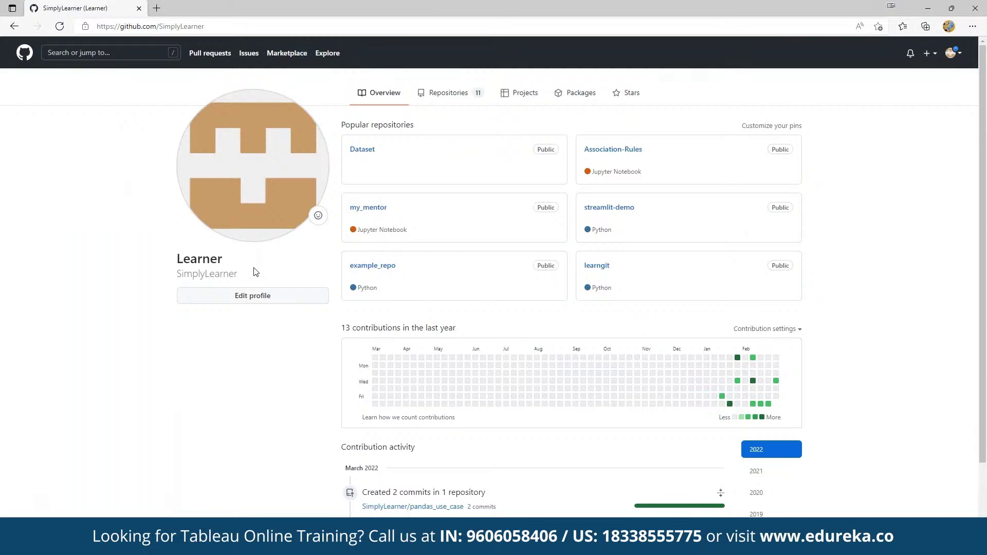
left_click(461, 94)
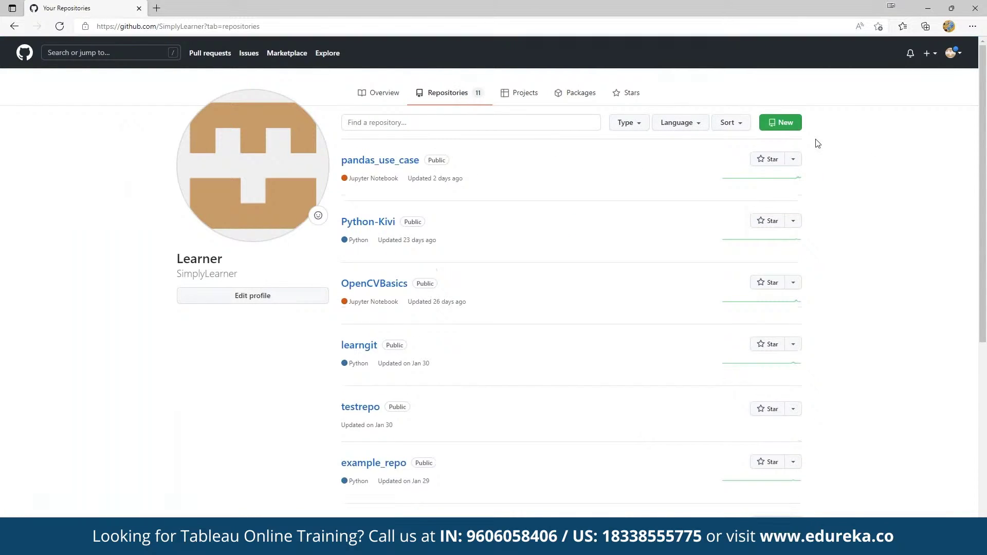
Step: Create a new public GitHub repository named tableau_basics
left_click(780, 126)
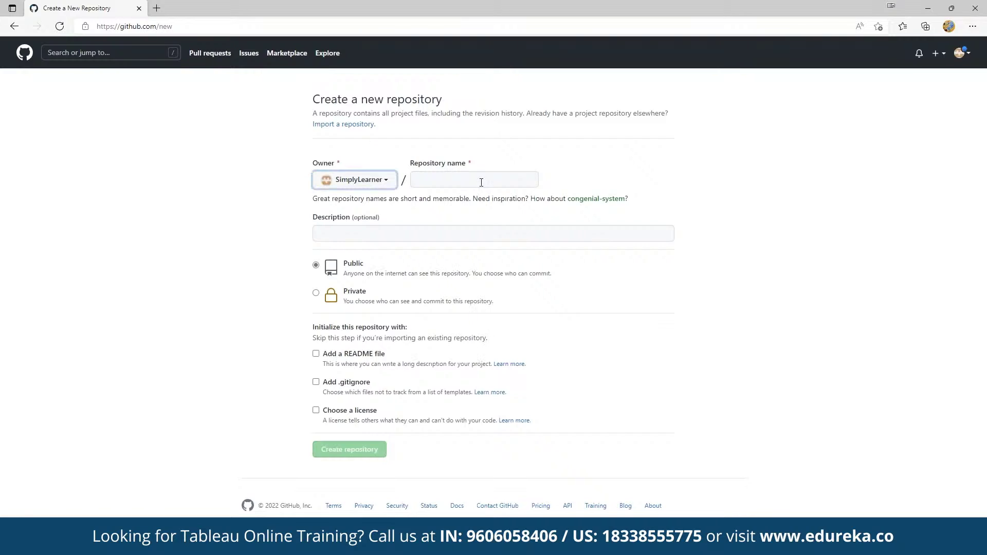
left_click(481, 181)
type("tableau")
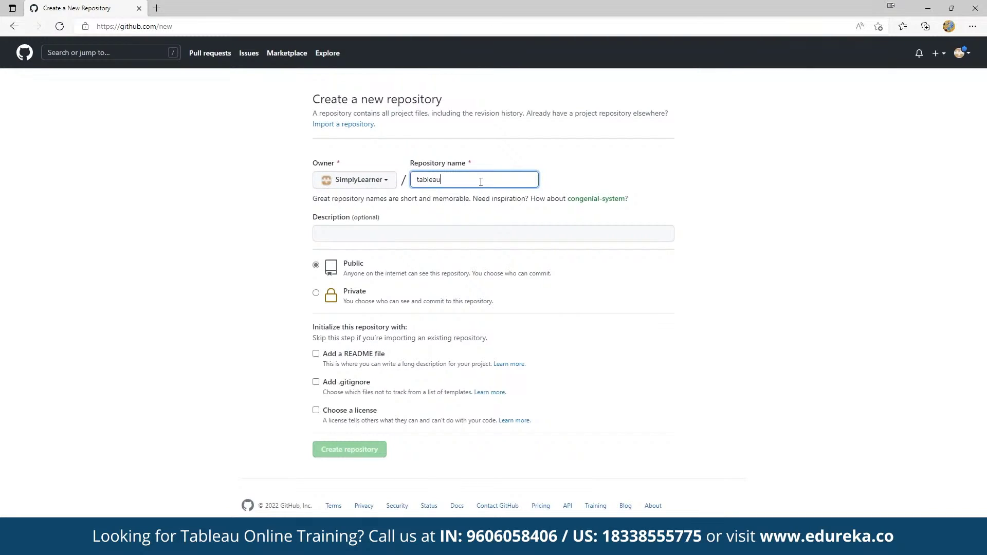
type("_basics")
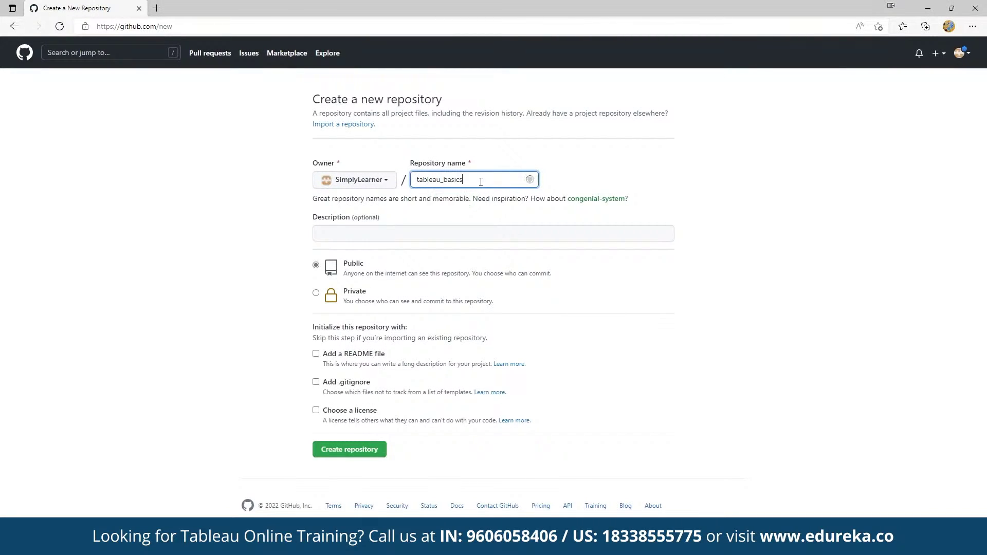
key("ctrl+a")
left_click(354, 449)
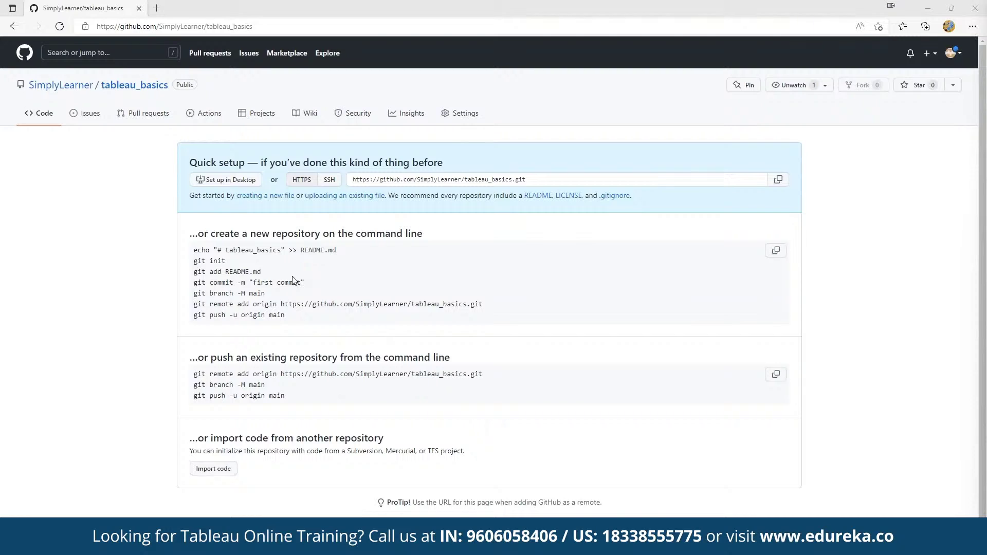
Step: Upload AB_NYC_2019.csv to the tableau_basics repository and commit the changes
left_click(336, 196)
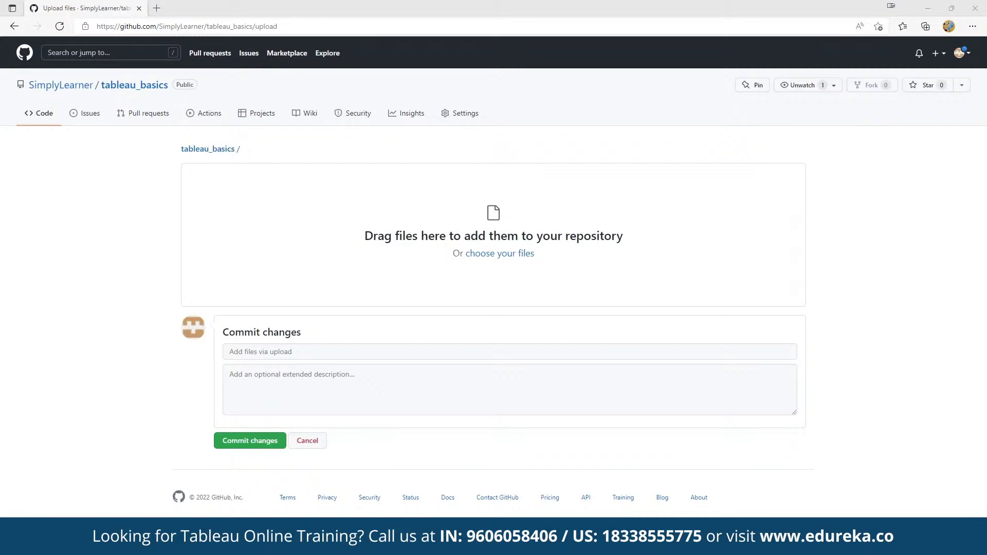
left_click_drag(856, 177, 506, 284)
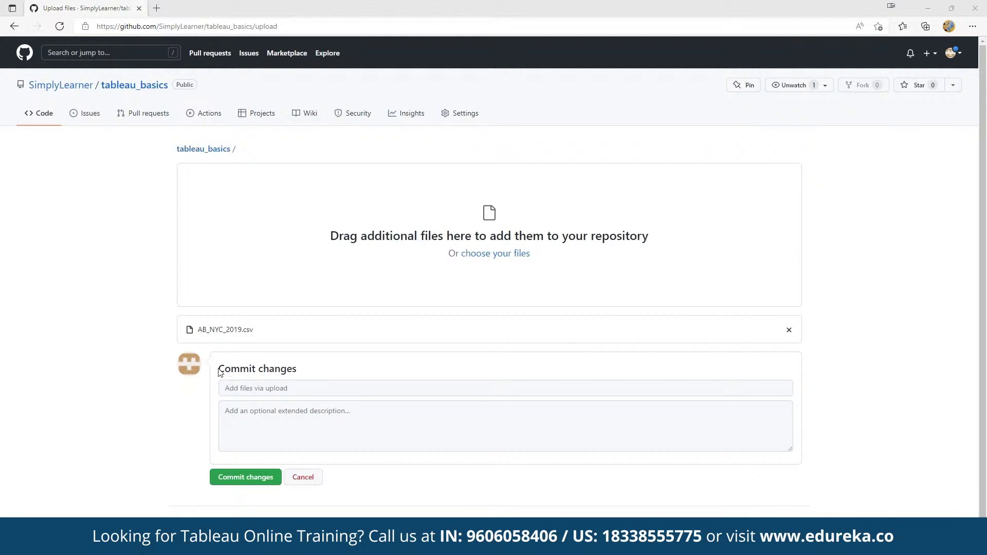
left_click(238, 479)
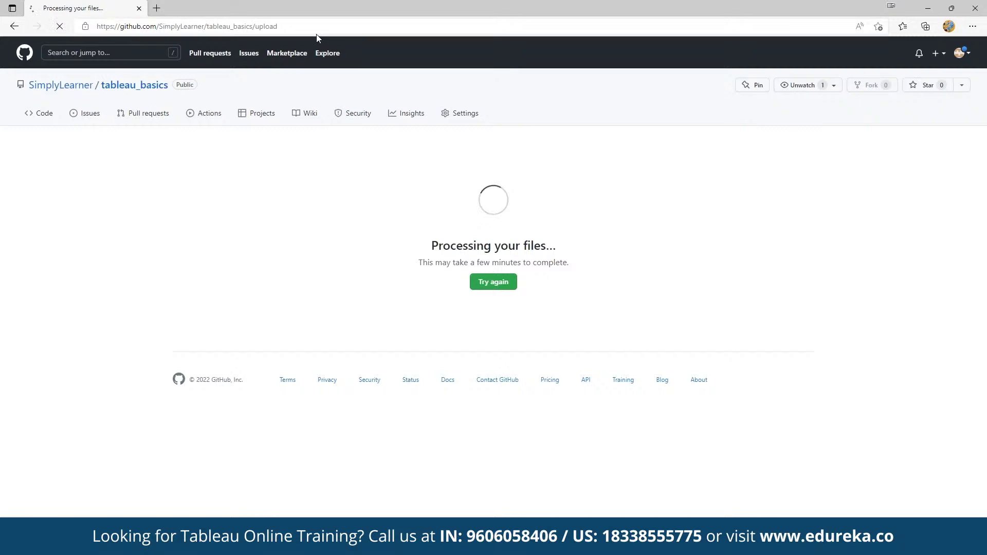
left_click(251, 28)
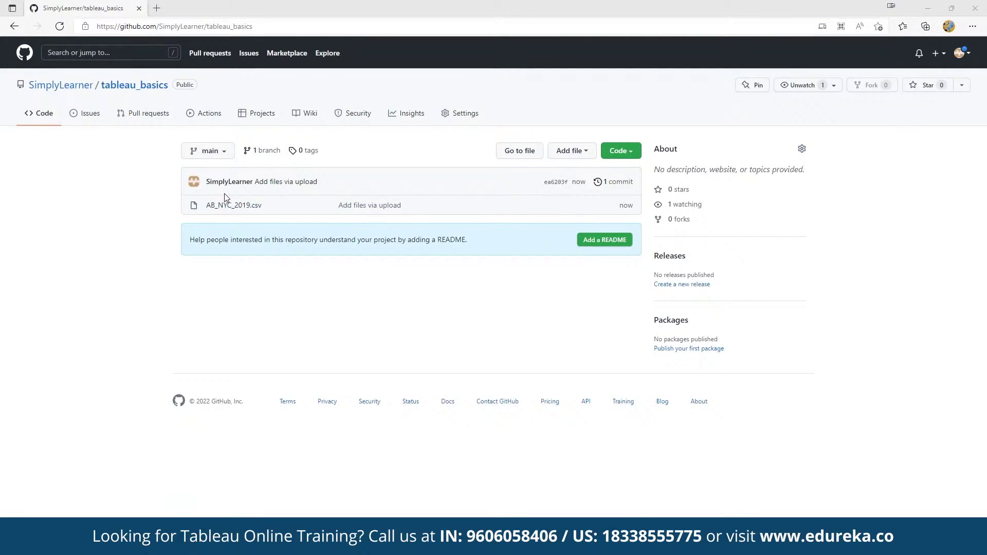
Step: View the tableau_basics repository's clone and ZIP download options, and close the browser to return to Tableau Public
left_click(138, 86)
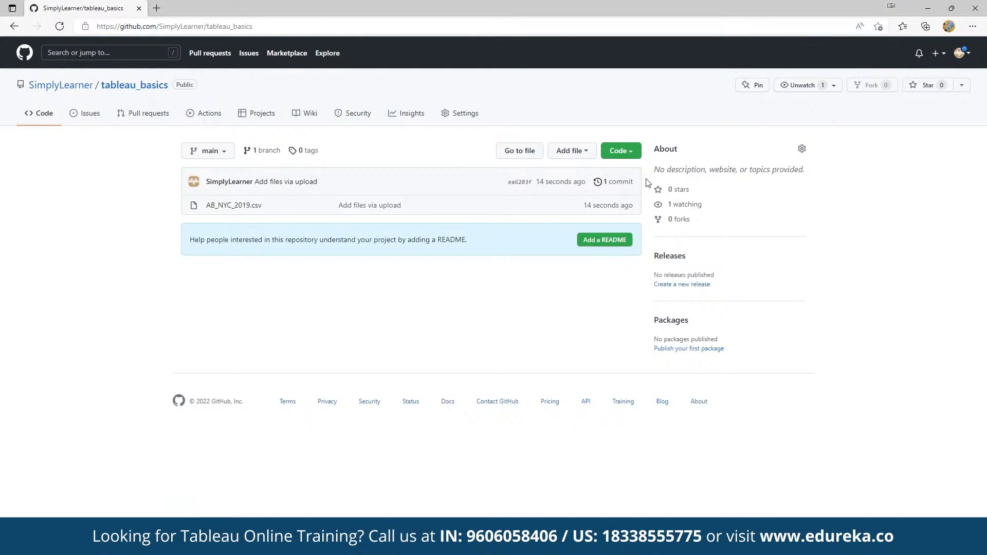
left_click(632, 155)
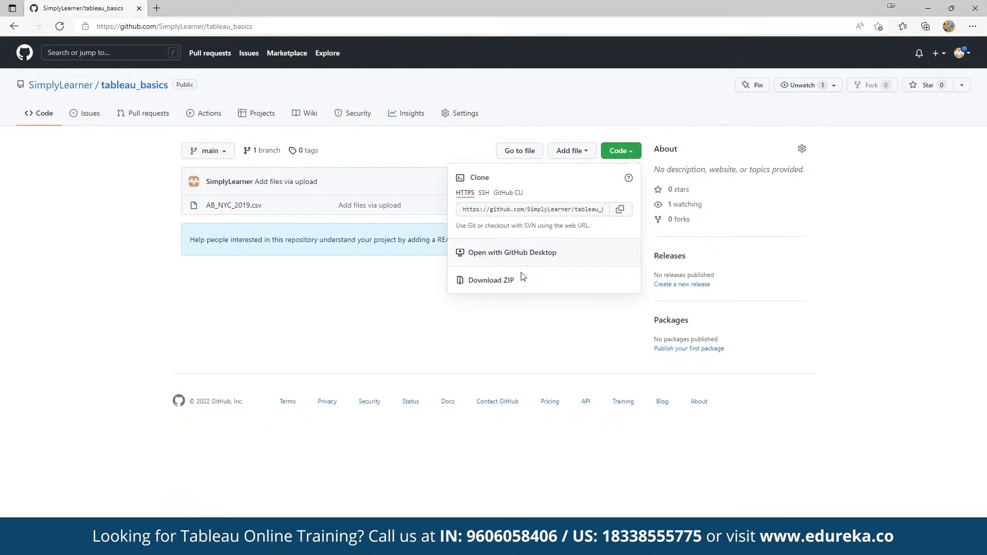
left_click(319, 277)
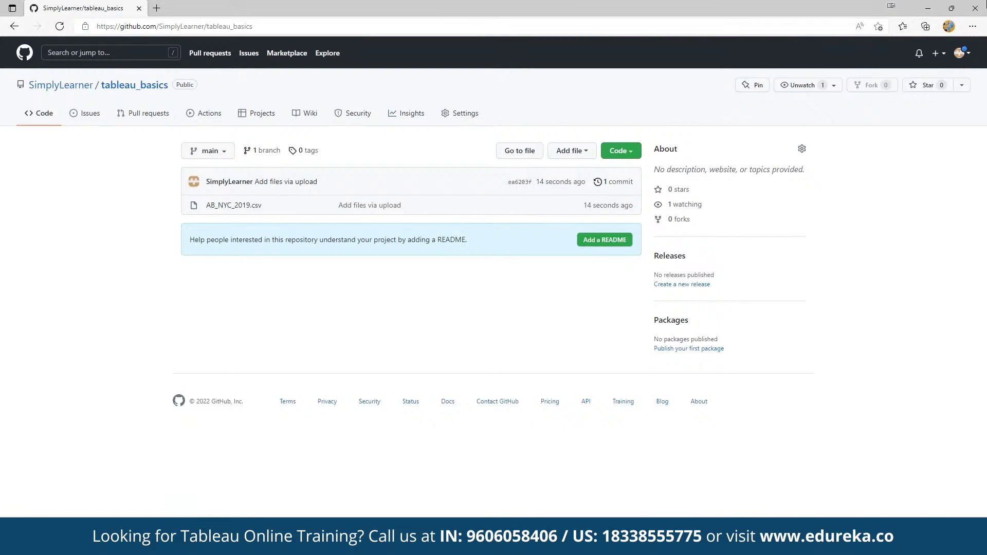
left_click(973, 9)
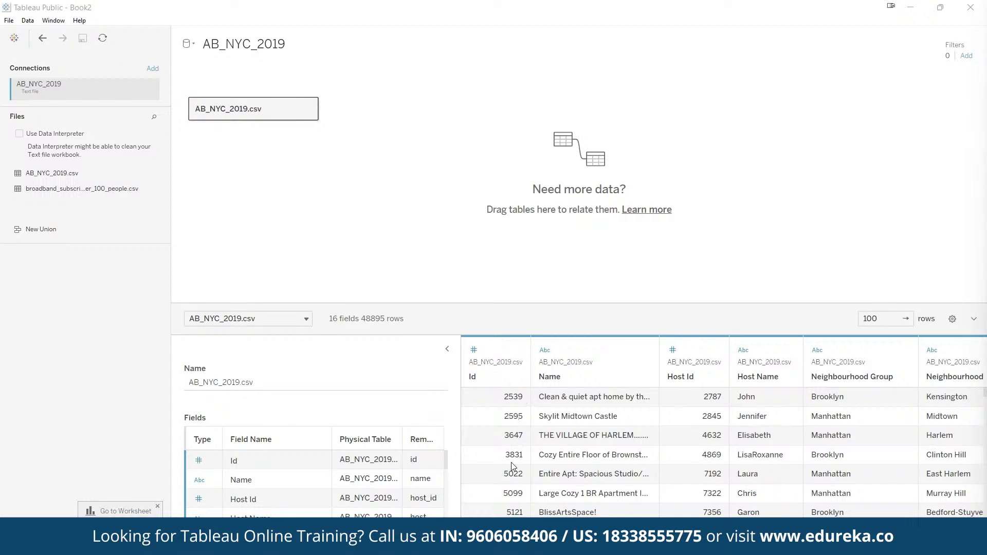
Step: Examine the columns in the AB_NYC_2019.csv preview and the data type options of the Name and Id fields
scroll(722, 426, "right", 5)
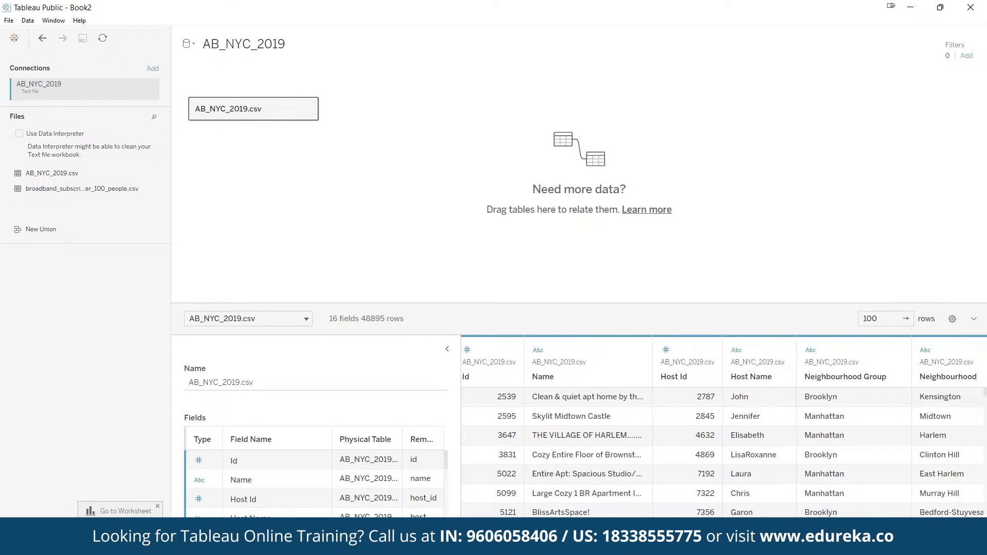
scroll(722, 426, "right", 8)
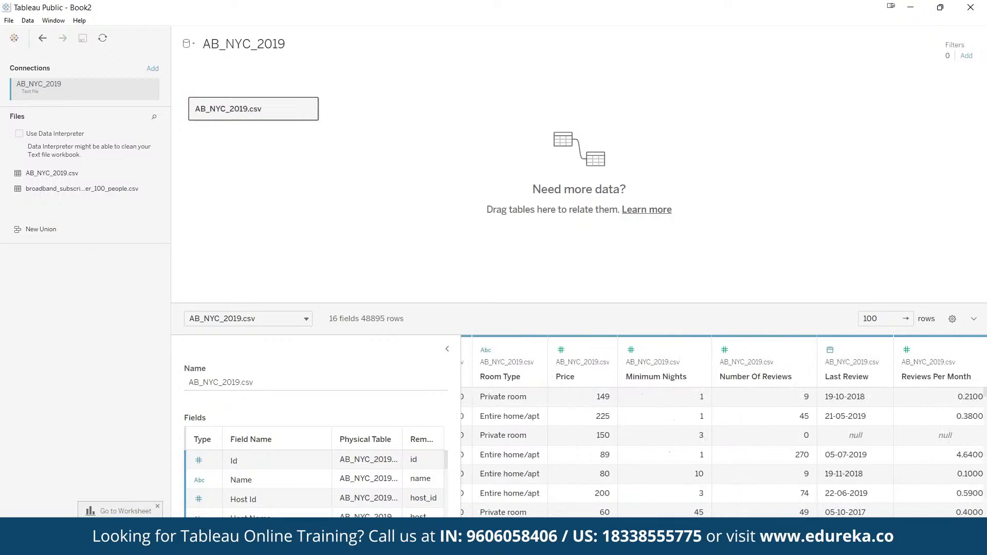
scroll(723, 426, "left", 9)
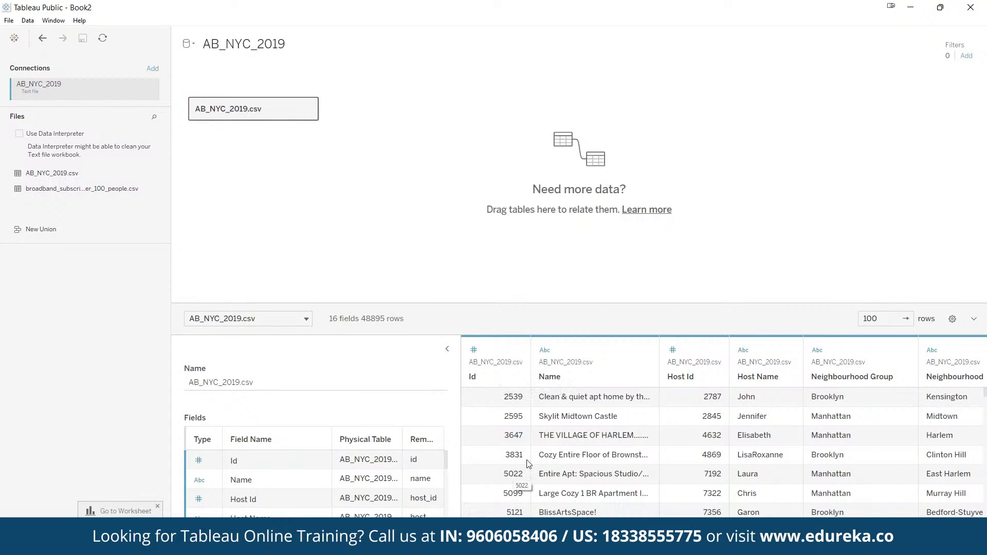
left_click(545, 351)
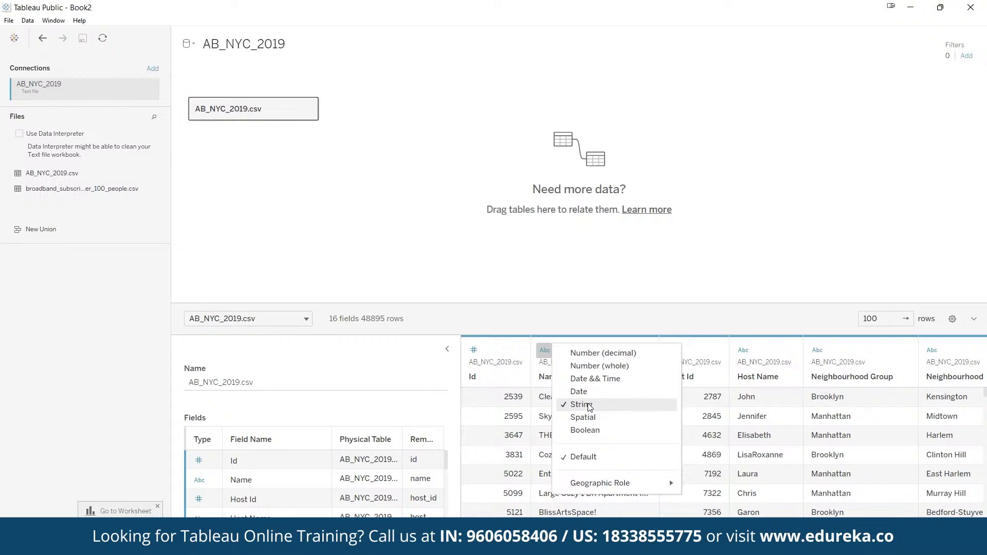
left_click(476, 350)
left_click(476, 350)
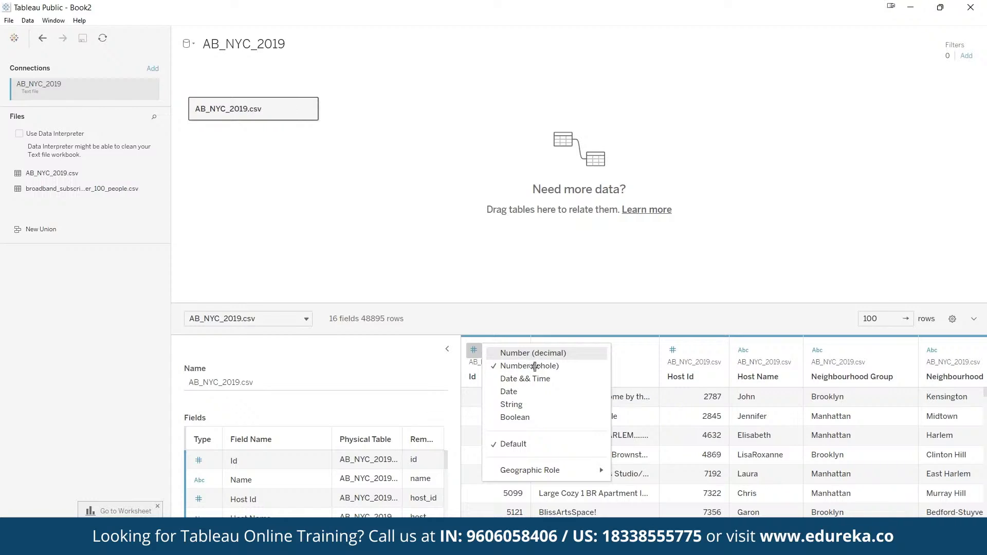
Step: Examine the data type options of the Host Name field and the data type and geographic role options of Latitude
left_click(743, 350)
left_click(743, 350)
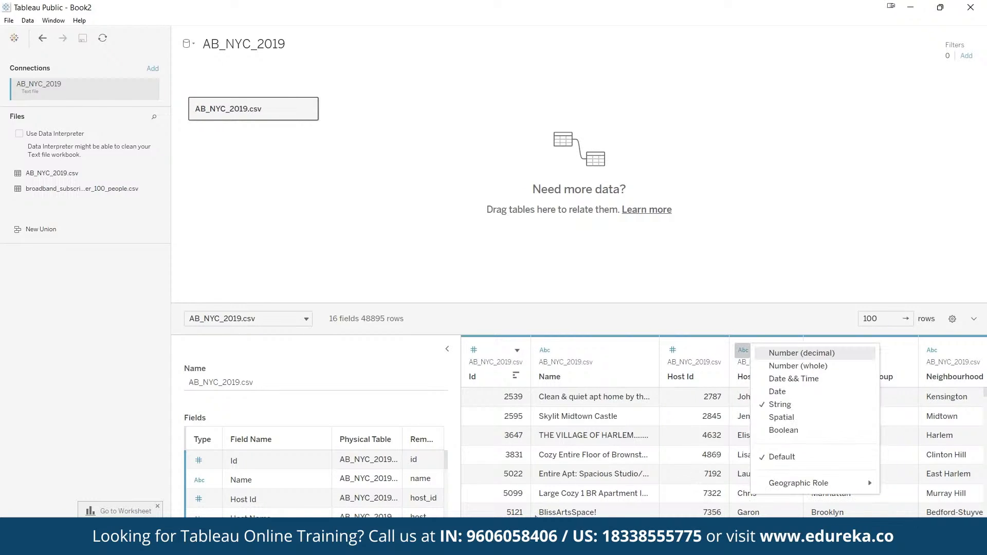
left_click(653, 521)
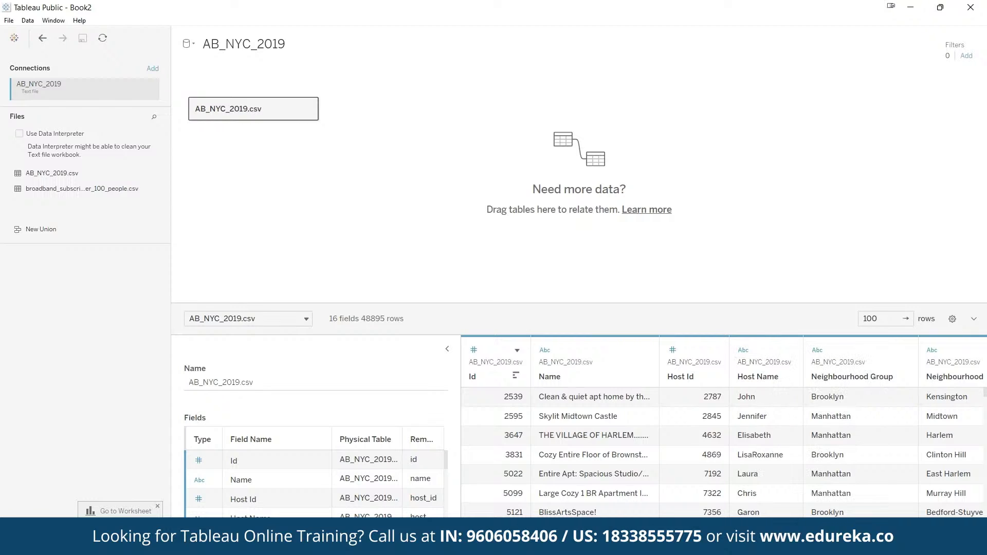
left_click_drag(653, 521, 746, 521)
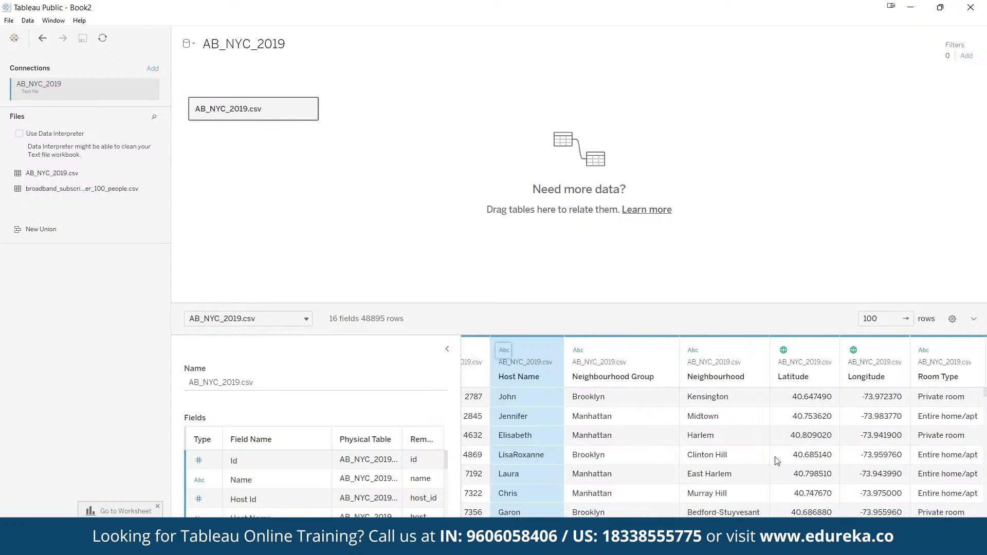
left_click(783, 350)
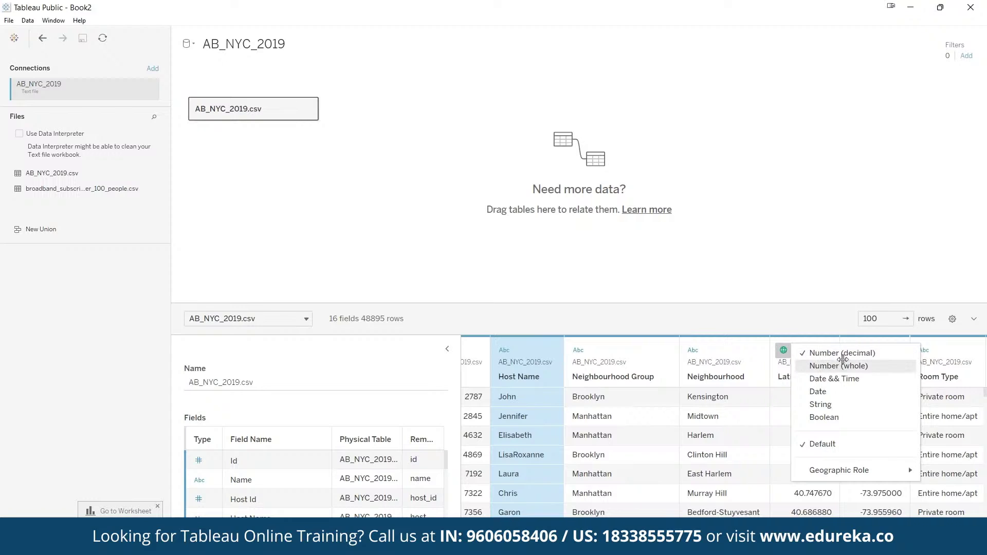
mouse_move(840, 472)
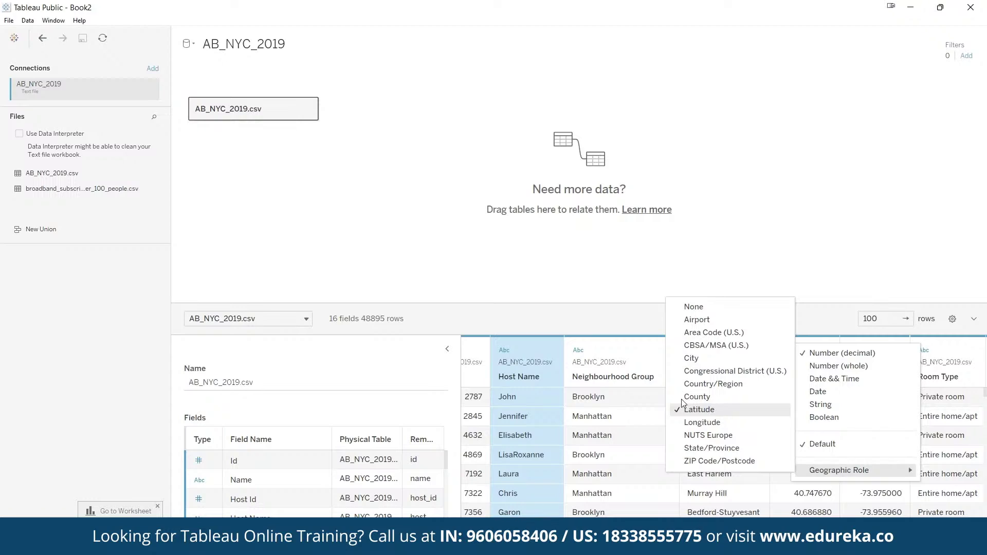
left_click(639, 342)
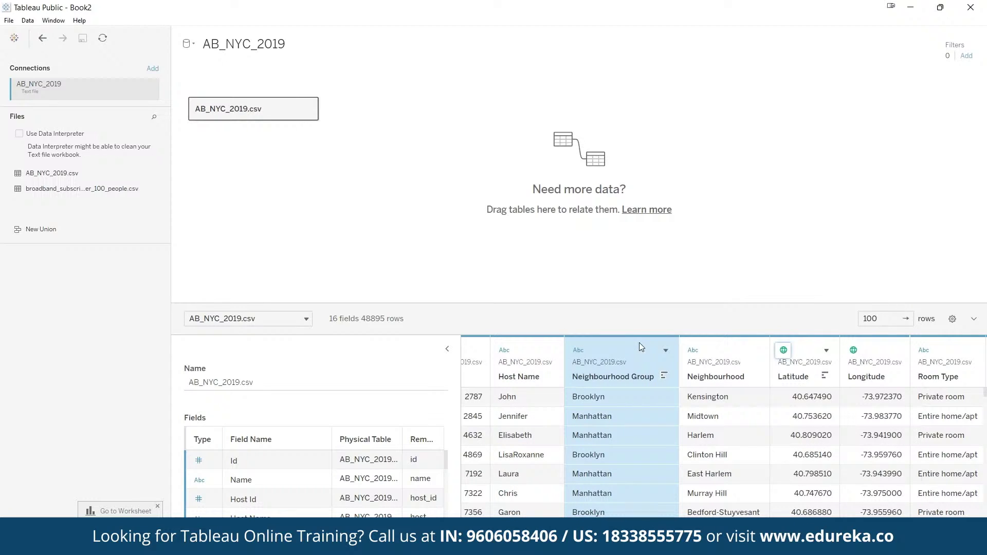
left_click(810, 351)
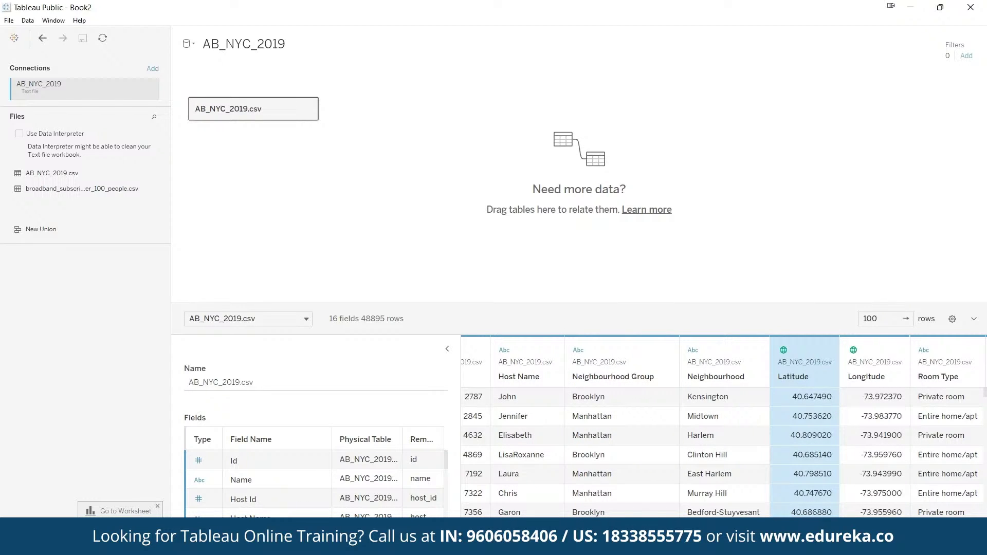
Step: Review the remaining AB_NYC_2019.csv preview columns from Longitude through Availability 365, and return to the first columns
left_click_drag(656, 520, 775, 520)
left_click(775, 514)
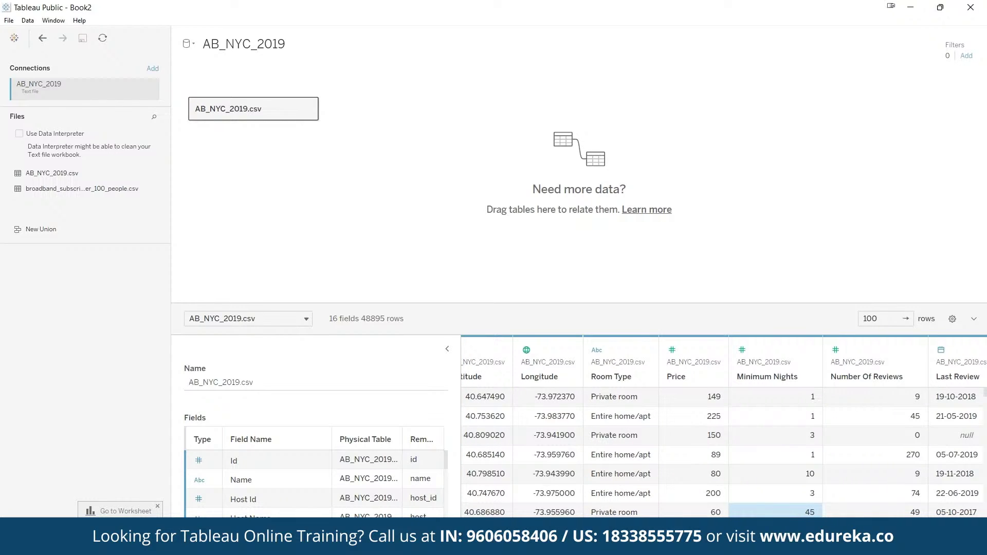
scroll(770, 514, "right", 10)
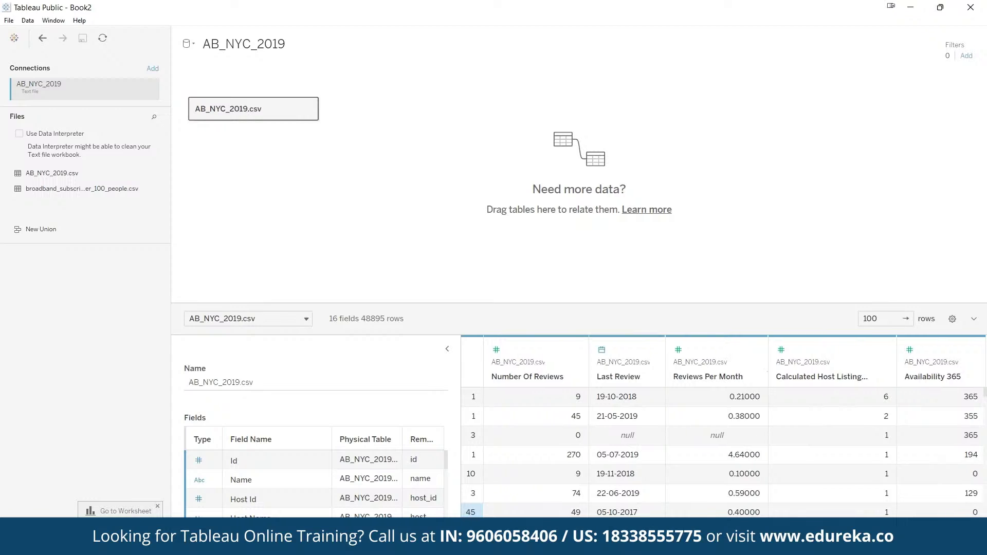
scroll(771, 515, "left", 8)
scroll(770, 514, "left", 10)
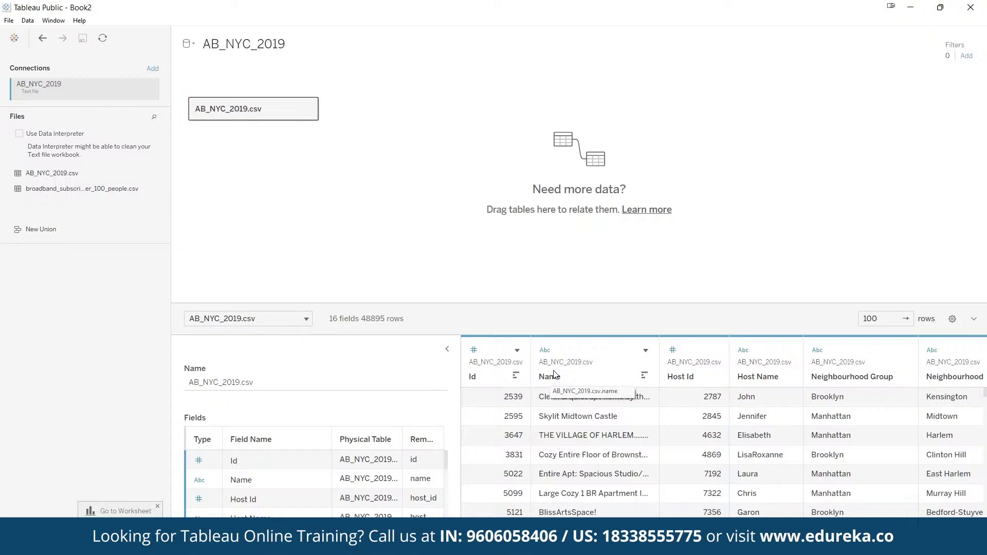
Step: Rename the Host Id field in the data preview as Host_Id
double_click(687, 378)
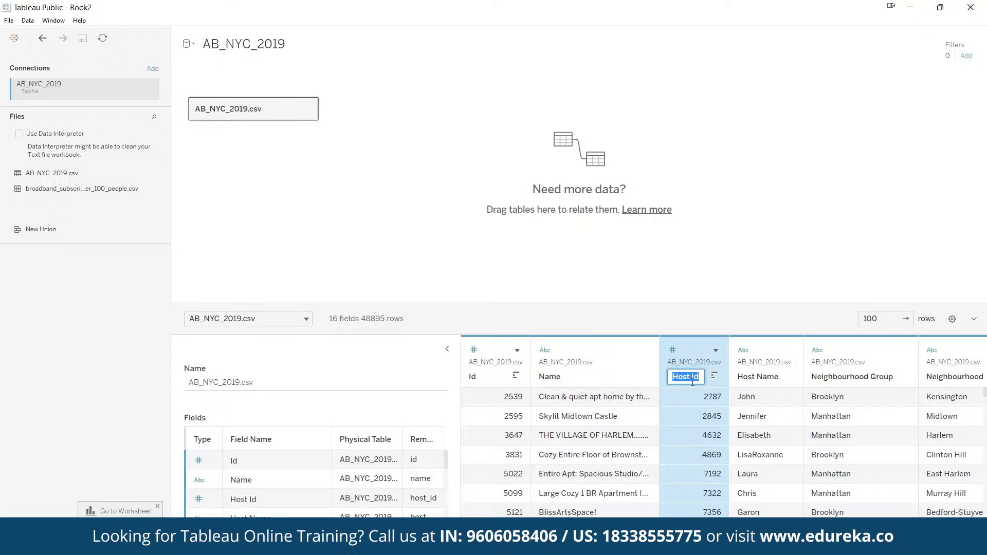
left_click(689, 376)
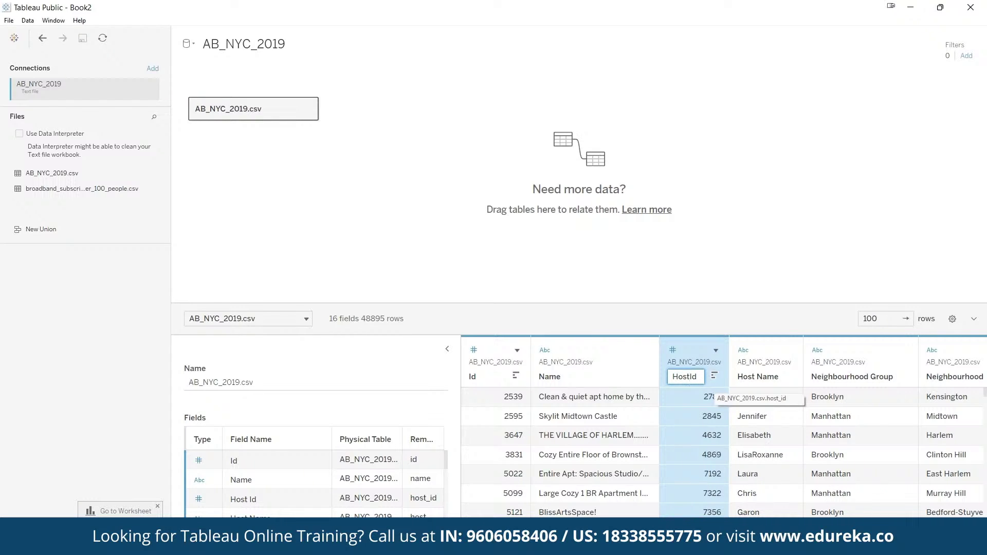
type("_")
key("Return")
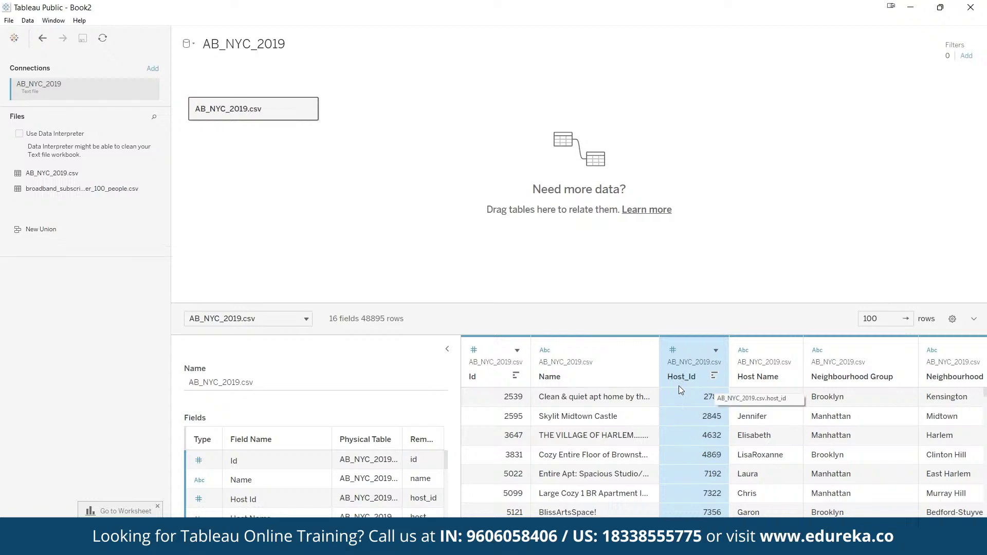
left_click(625, 404)
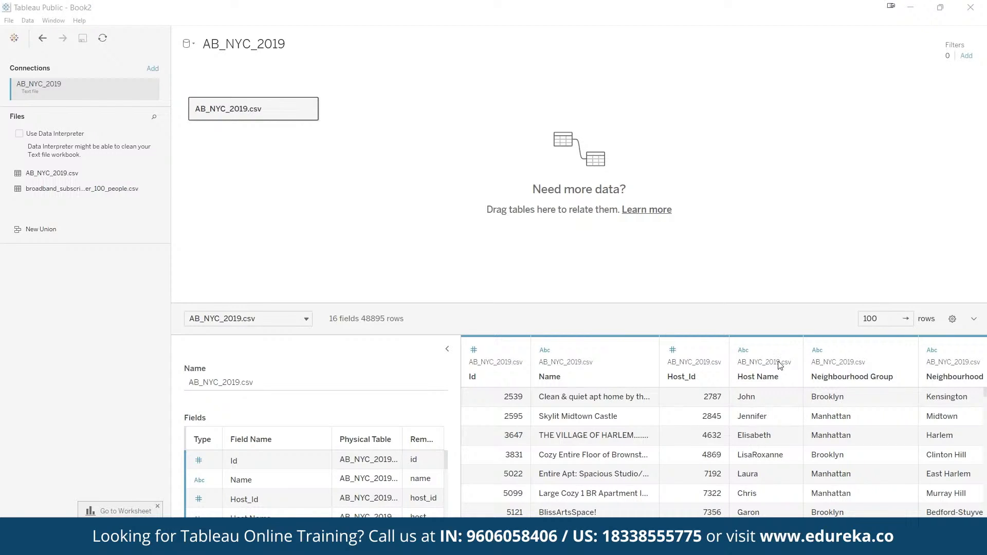
Step: Open the Sheet 1 worksheet for the AB_NYC_2019 data source
left_click(594, 513)
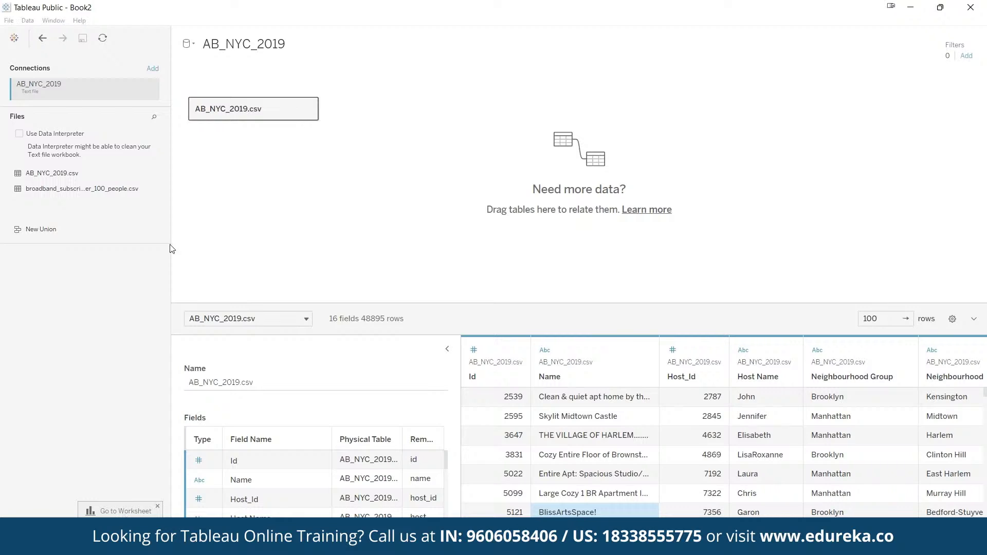
left_click(123, 511)
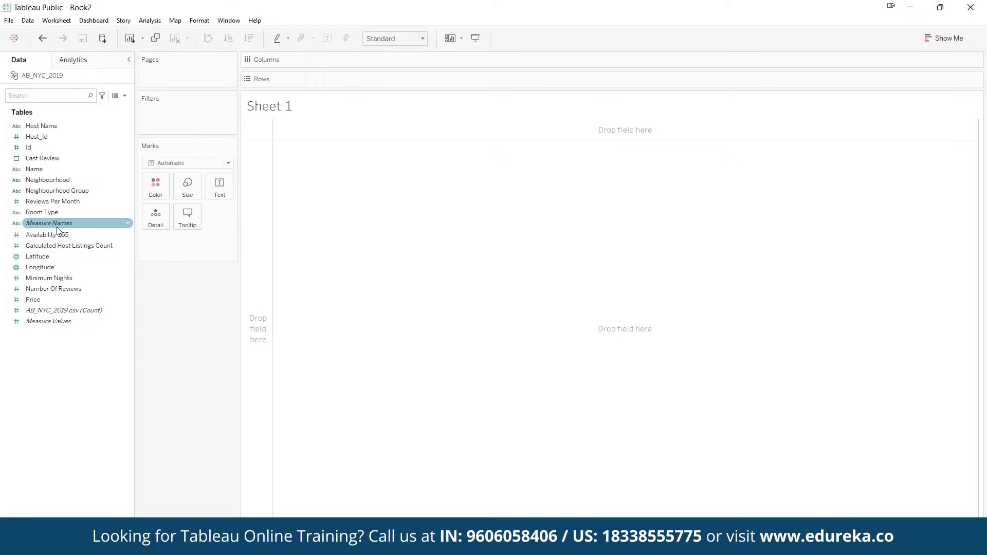
Step: Examine how the worksheet groups the AB_NYC_2019 fields into dimensions and measures under the data source name
left_click(18, 215)
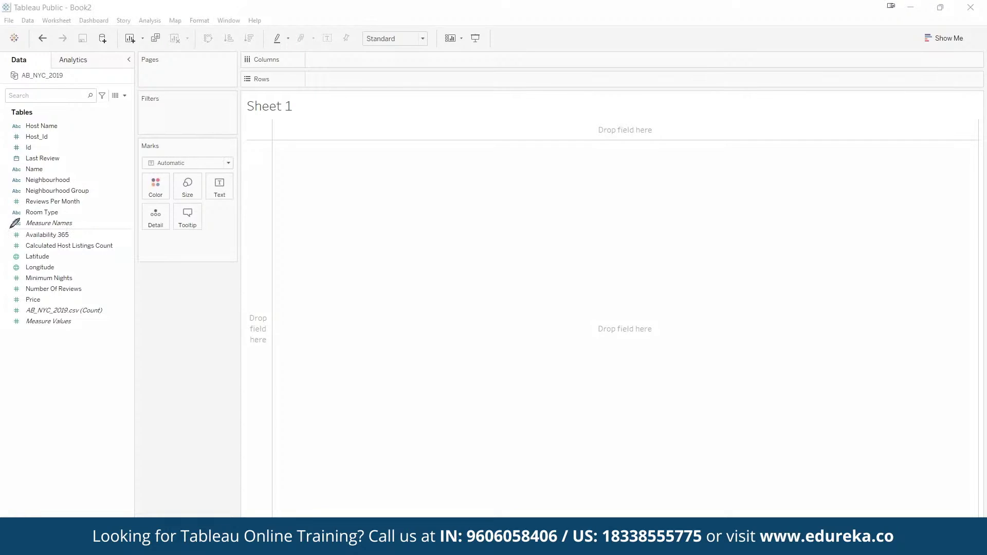
mouse_move(9, 226)
left_mouse_down()
mouse_move(126, 206)
mouse_move(111, 118)
mouse_move(4, 149)
mouse_move(5, 179)
left_mouse_up()
mouse_move(35, 225)
left_mouse_down()
mouse_move(10, 309)
mouse_move(52, 328)
mouse_move(138, 274)
mouse_move(55, 229)
left_mouse_up()
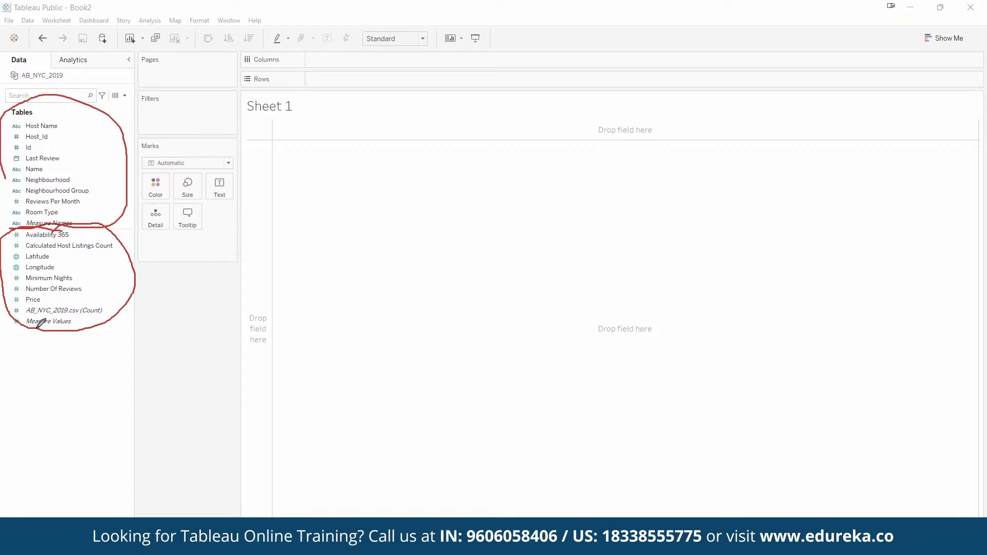
left_click_drag(39, 329, 54, 329)
key("Escape")
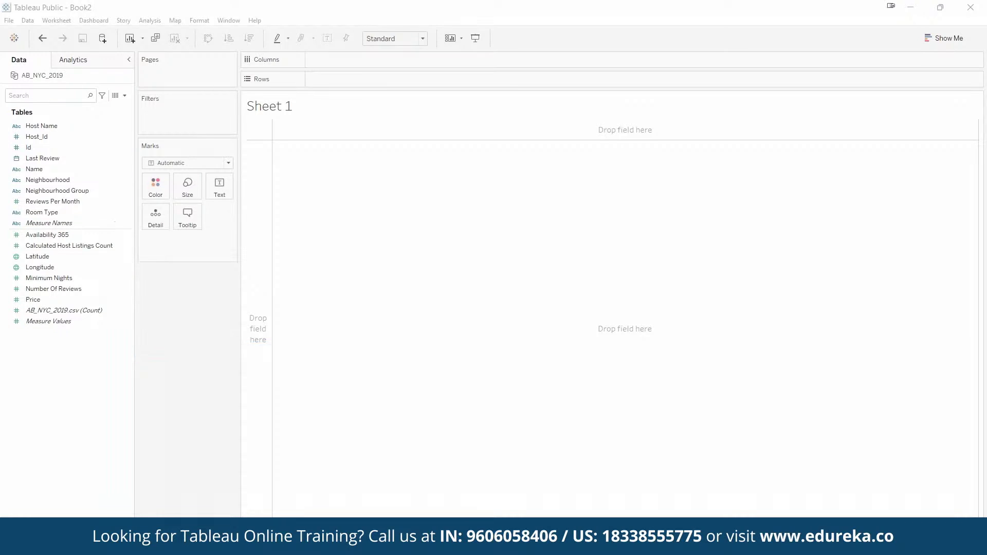
left_click(205, 354)
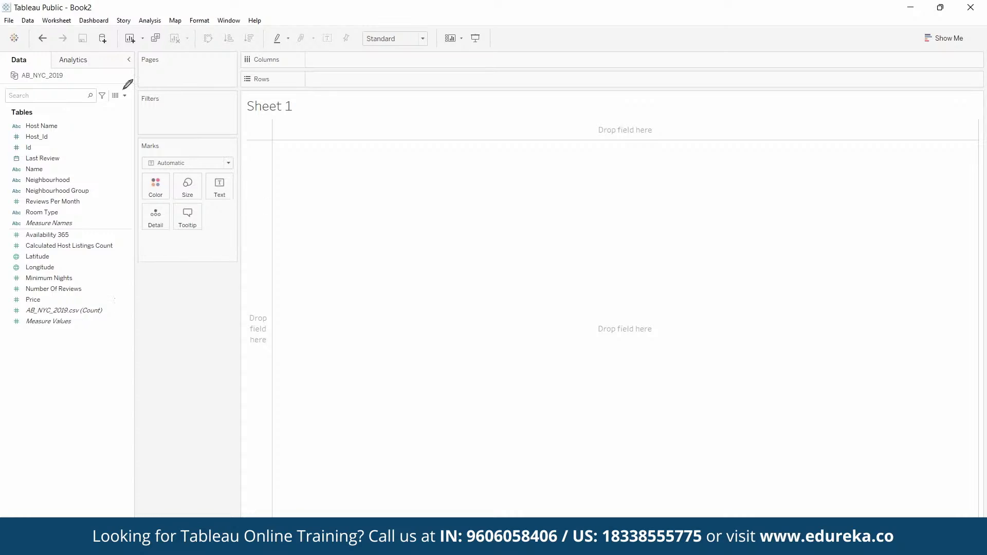
mouse_move(11, 77)
left_mouse_down()
mouse_move(69, 80)
mouse_move(71, 69)
mouse_move(57, 67)
left_mouse_up()
left_click_drag(9, 66, 11, 81)
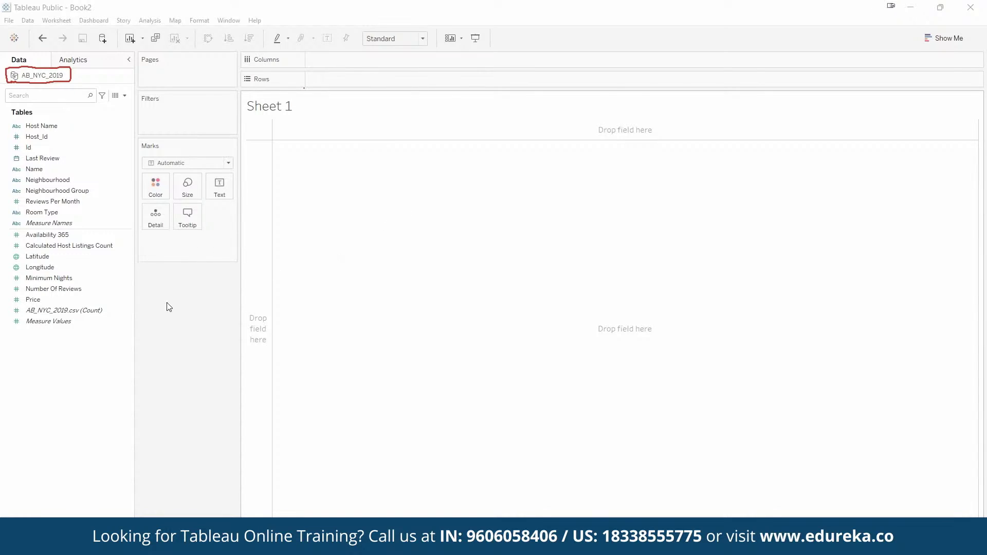
Step: Place Number Of Reviews on the Rows shelf of Sheet 1 to chart its sum as a bar
left_click(37, 322)
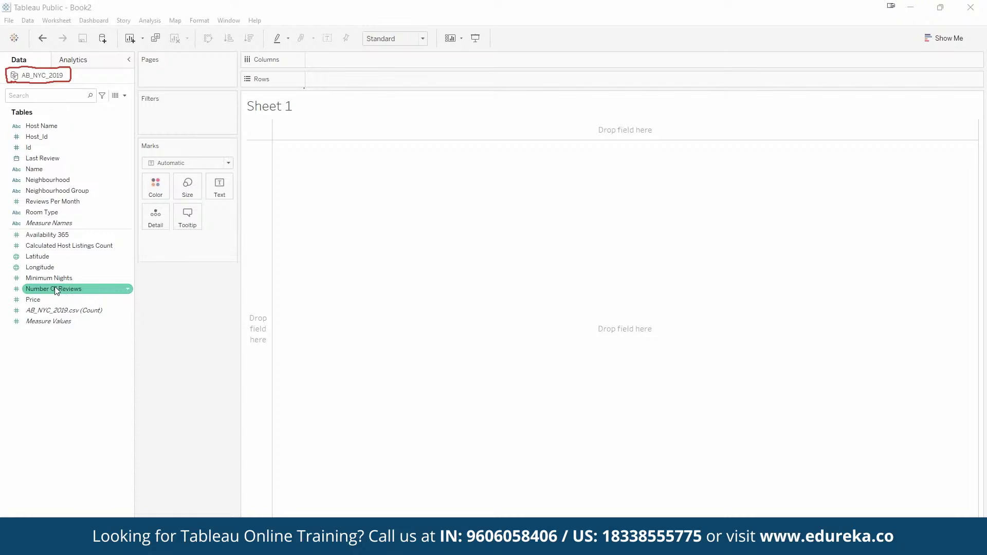
mouse_move(57, 288)
left_mouse_down()
mouse_move(90, 303)
mouse_move(334, 162)
mouse_move(346, 77)
left_mouse_up()
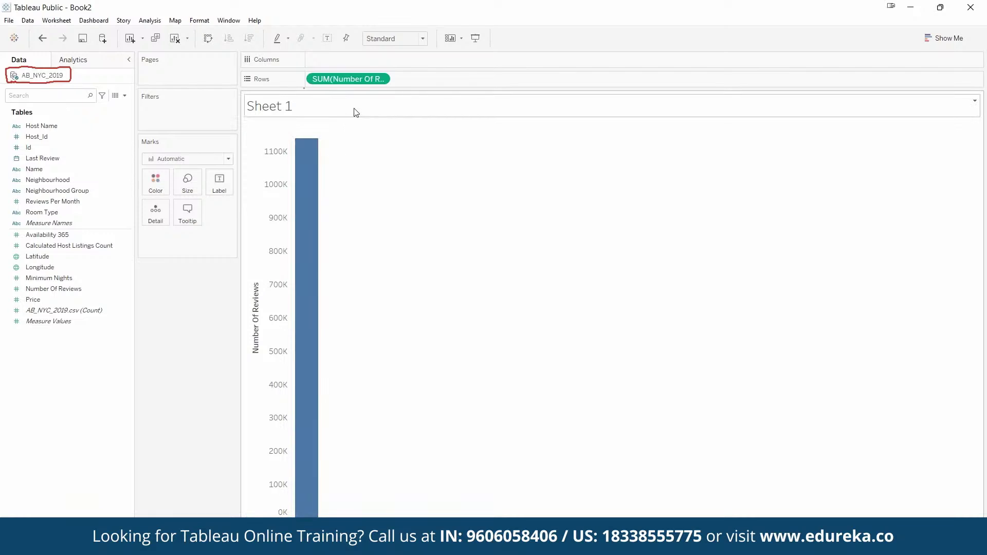
mouse_move(307, 397)
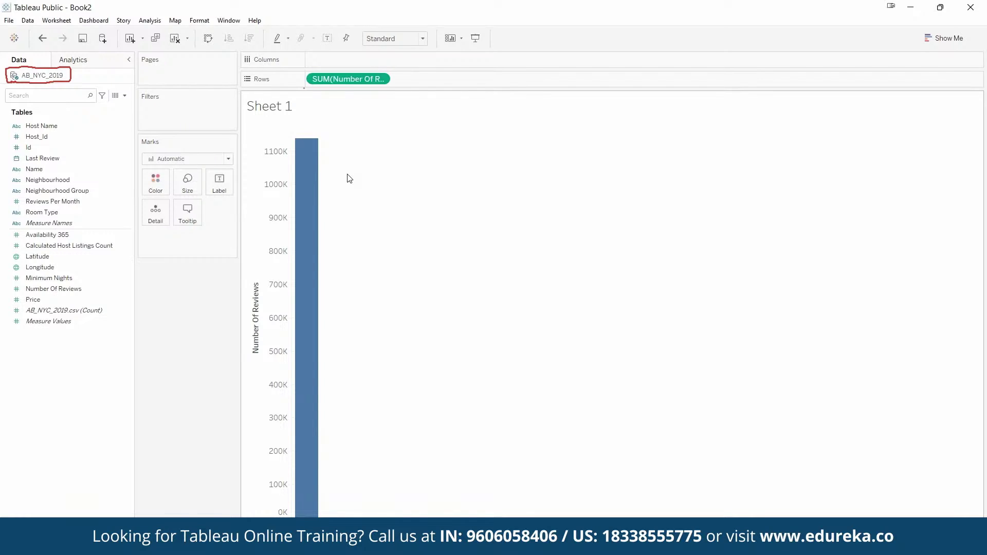
left_click(34, 214)
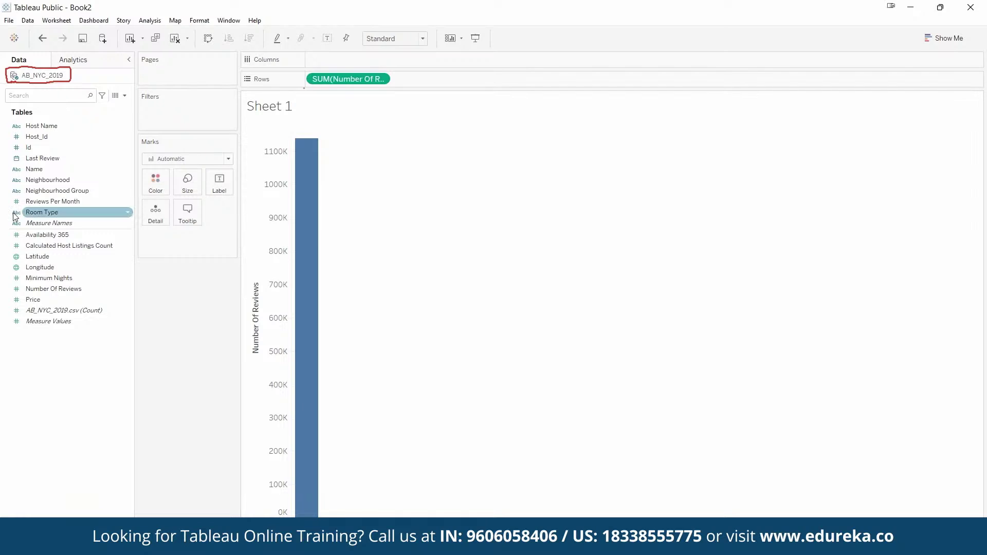
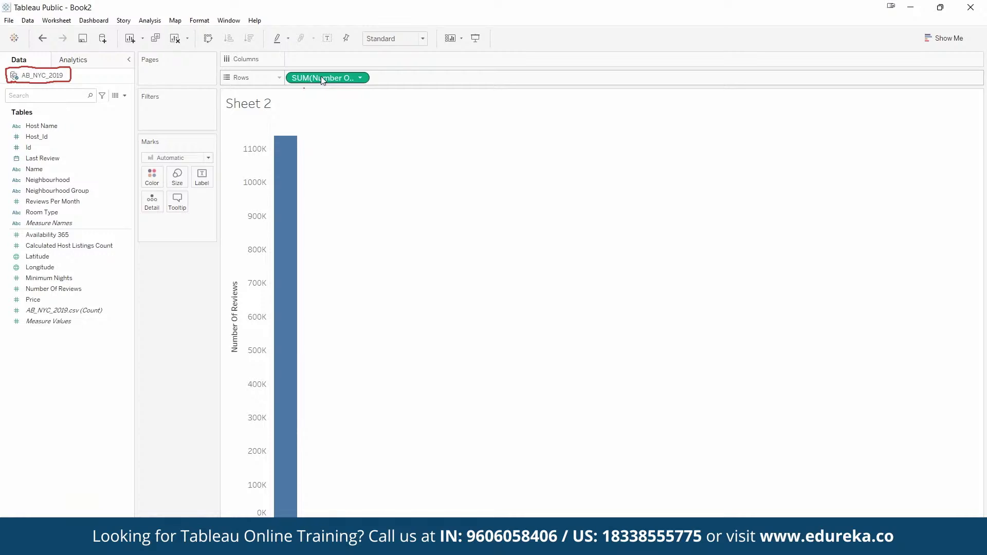
Step: Replace Number Of Reviews with Neighbourhood on the Rows shelf of Sheet 2, and look through the listed neighbourhoods
left_click_drag(321, 78, 174, 340)
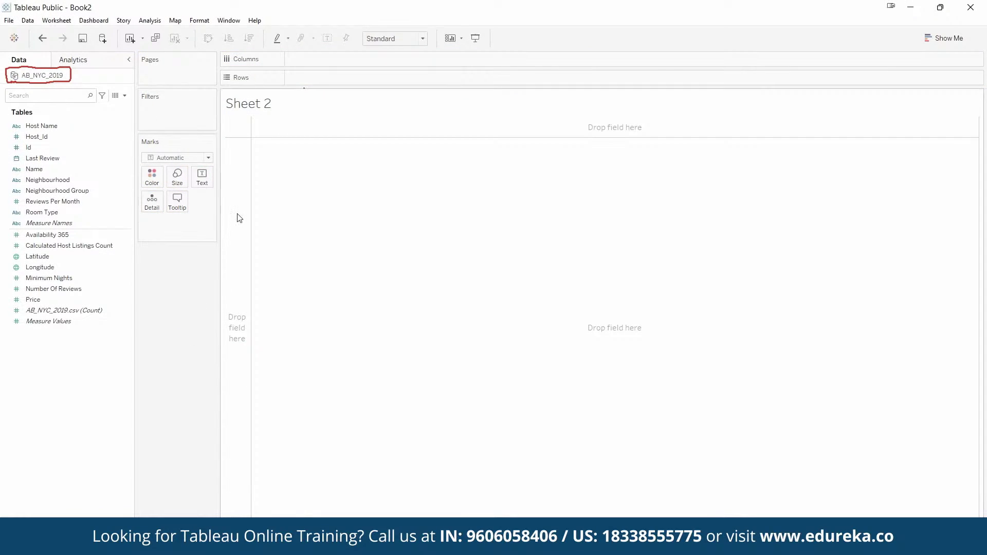
left_click(78, 310)
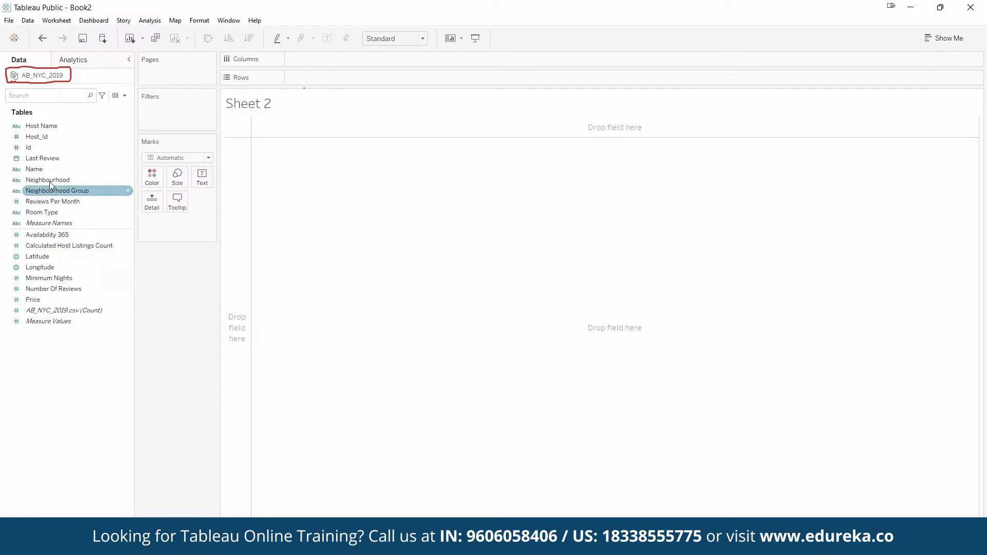
left_click_drag(48, 180, 316, 73)
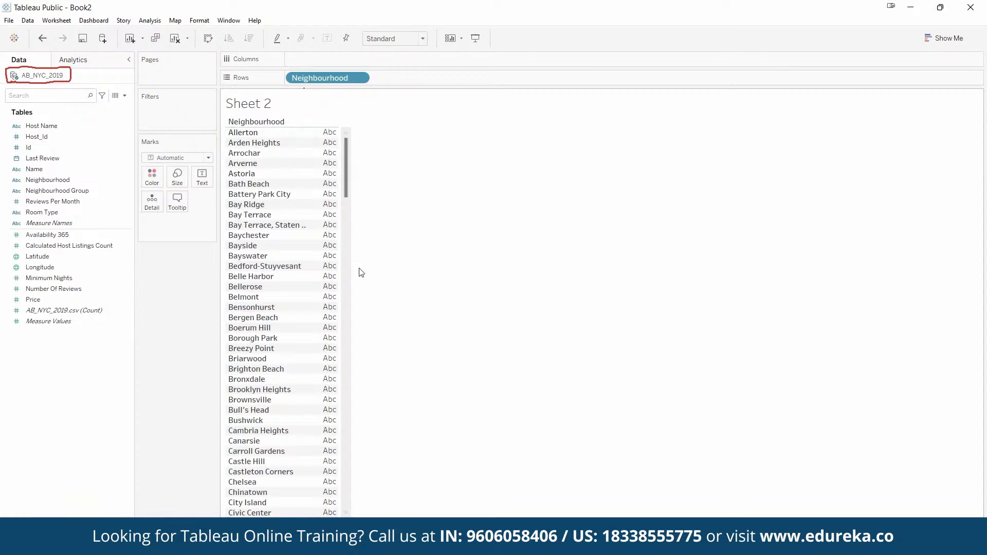
scroll(338, 220, "down", 20)
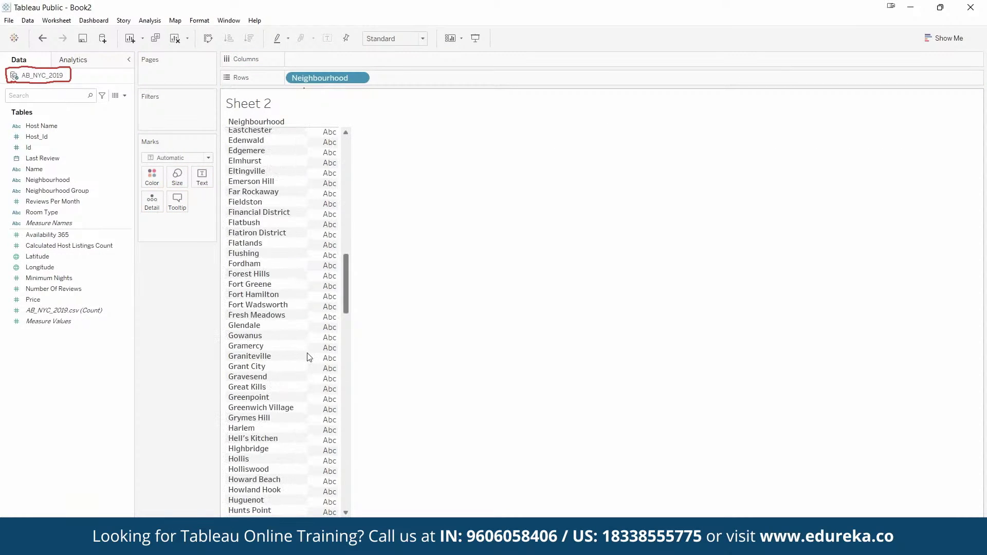
scroll(371, 262, "up", 20)
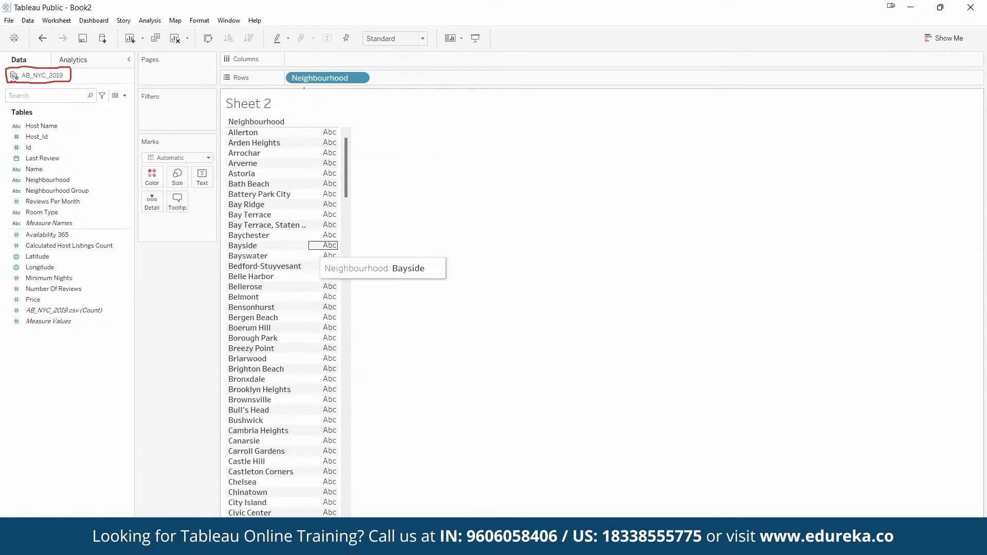
Step: Display the sum of Number Of Reviews as the text mark for each neighbourhood on Sheet 2
left_click(36, 300)
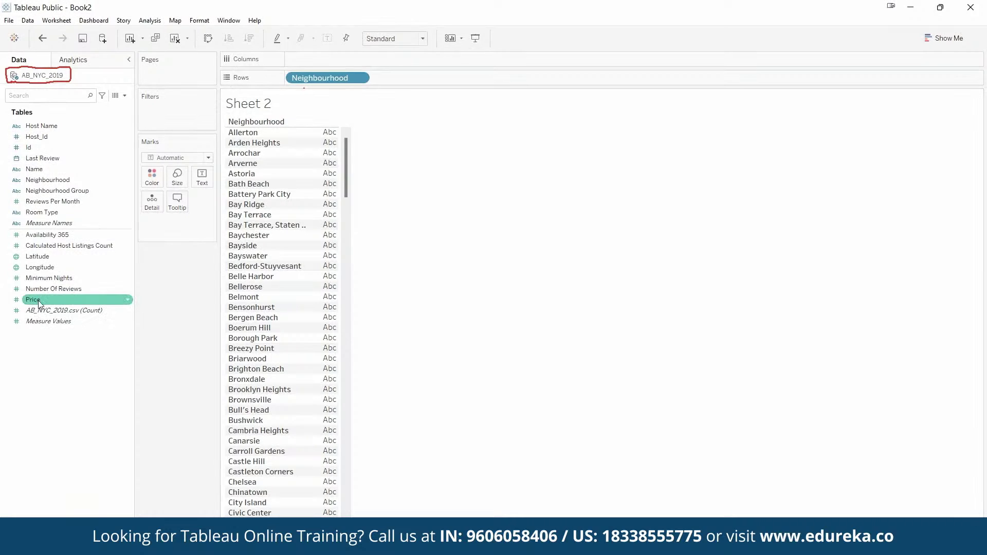
left_click(35, 289)
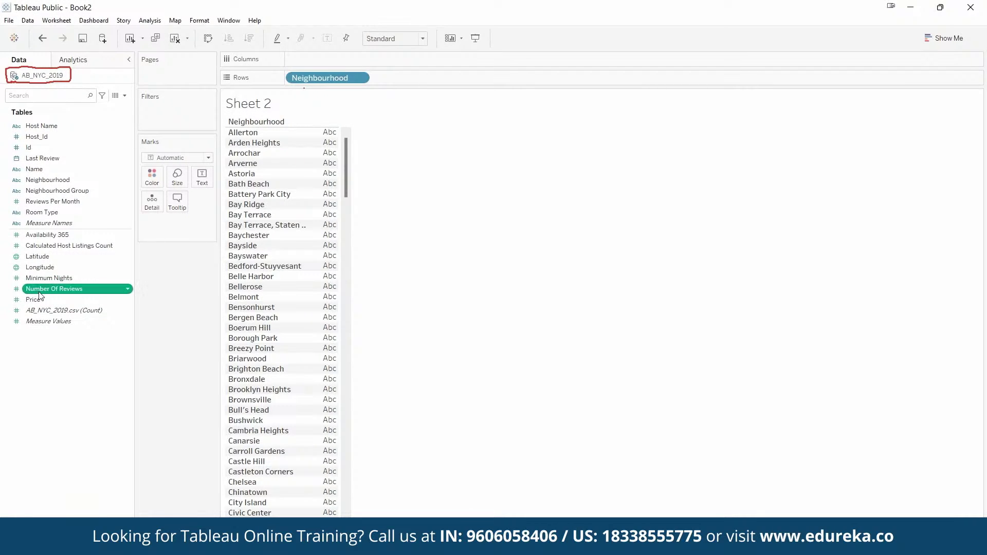
left_click_drag(35, 292, 206, 177)
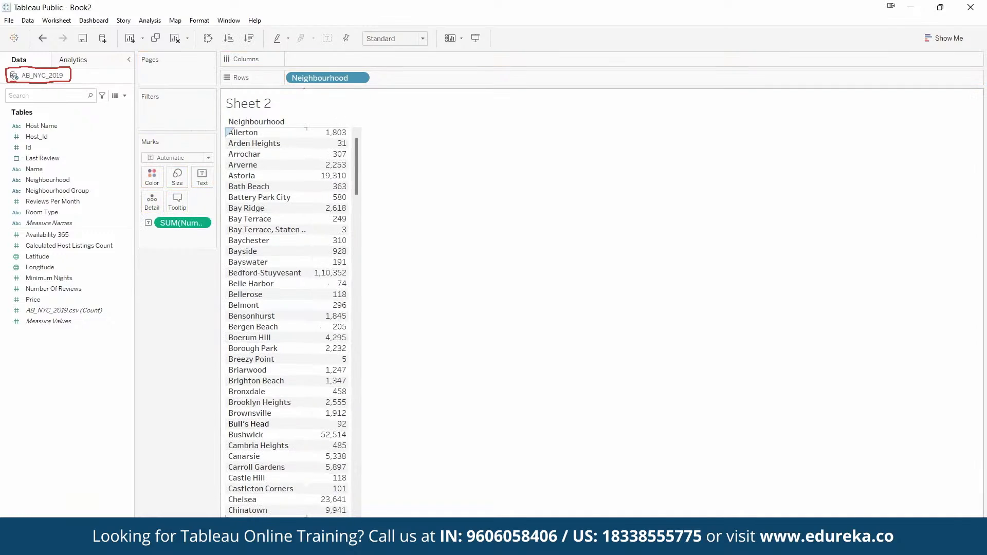
mouse_move(335, 136)
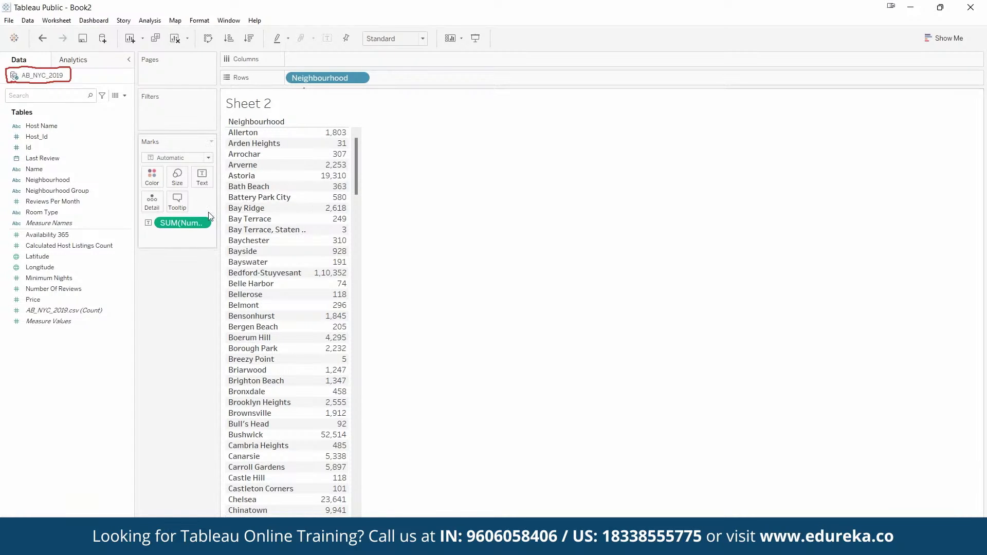
Step: Set the Number Of Reviews text mark on Sheet 2 to show the average for each neighbourhood
right_click(201, 225)
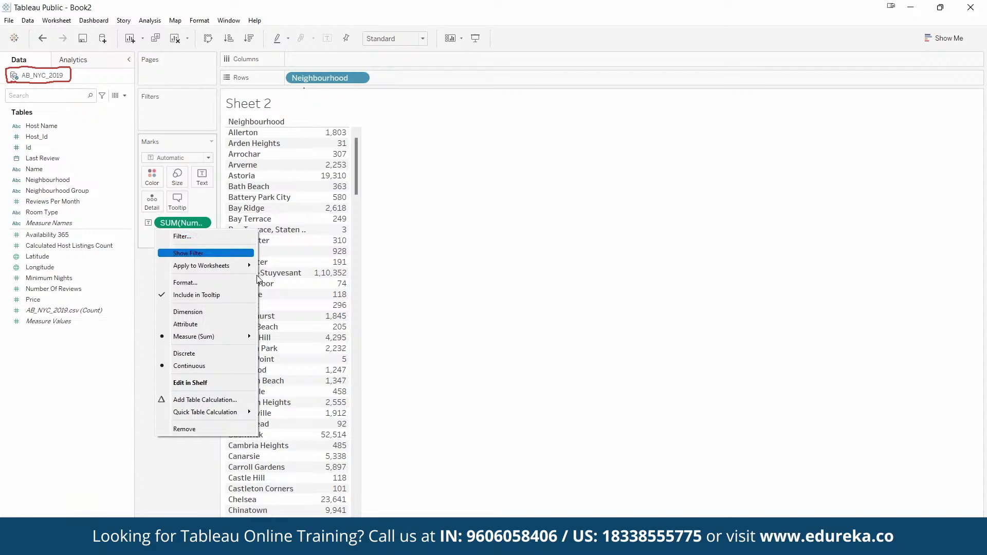
mouse_move(212, 342)
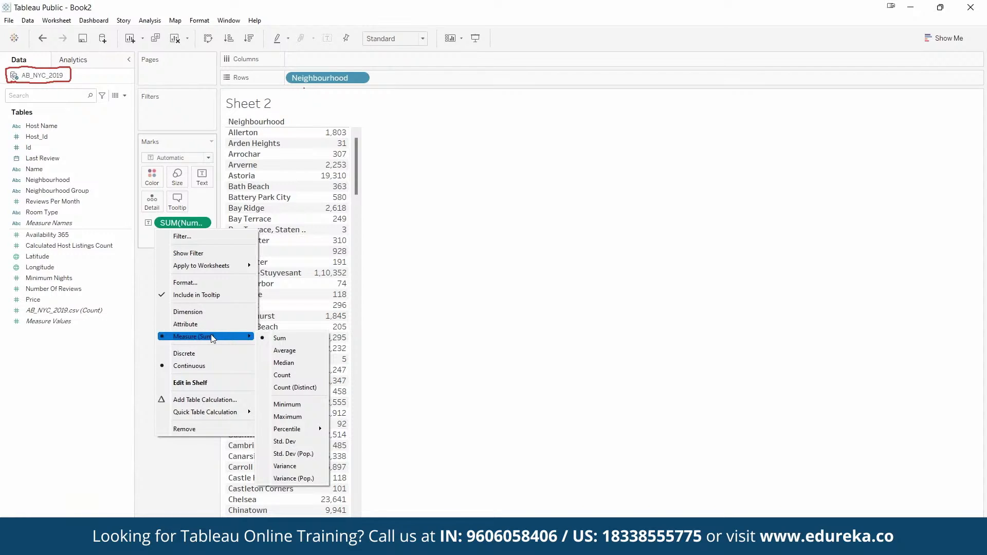
left_click(179, 223)
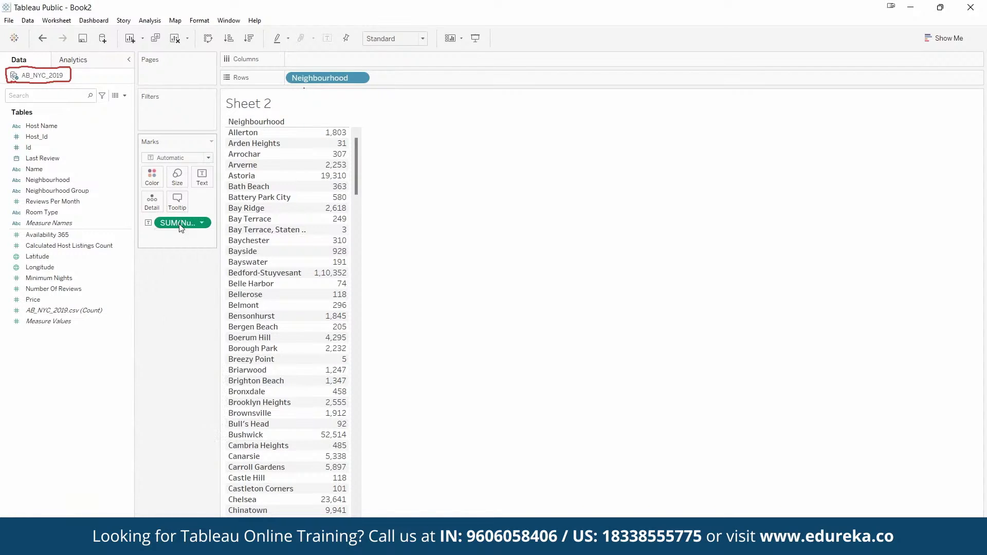
right_click(181, 227)
mouse_move(230, 335)
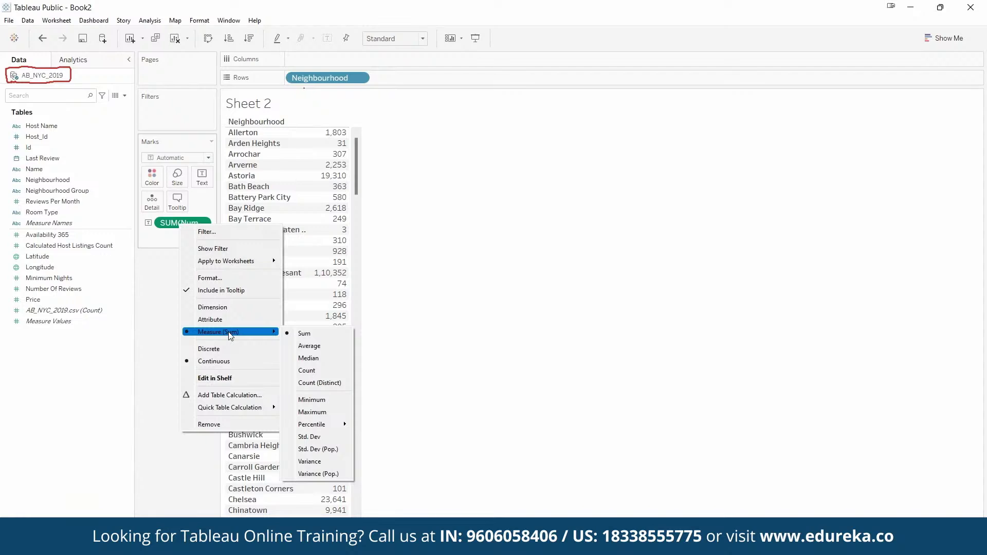
left_click(318, 349)
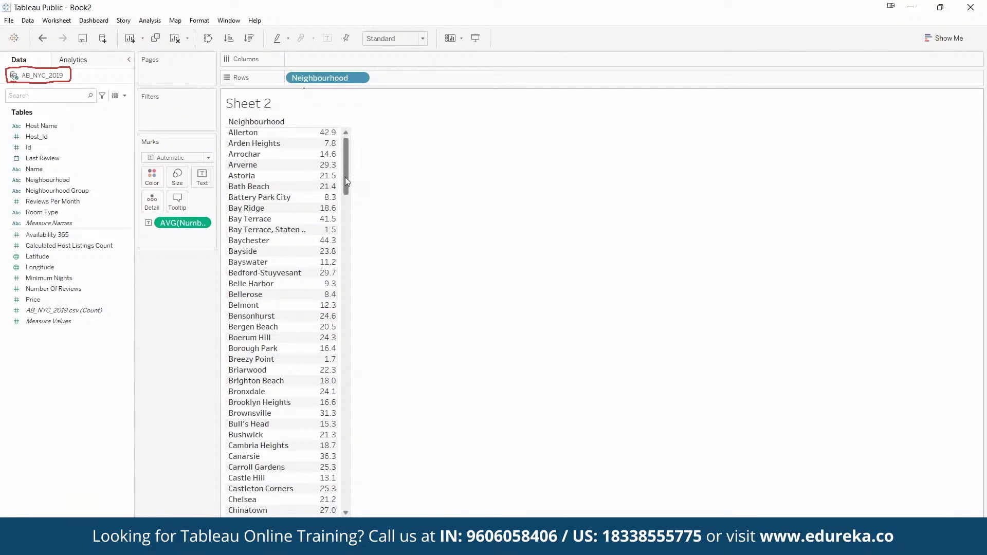
left_click_drag(345, 178, 355, 147)
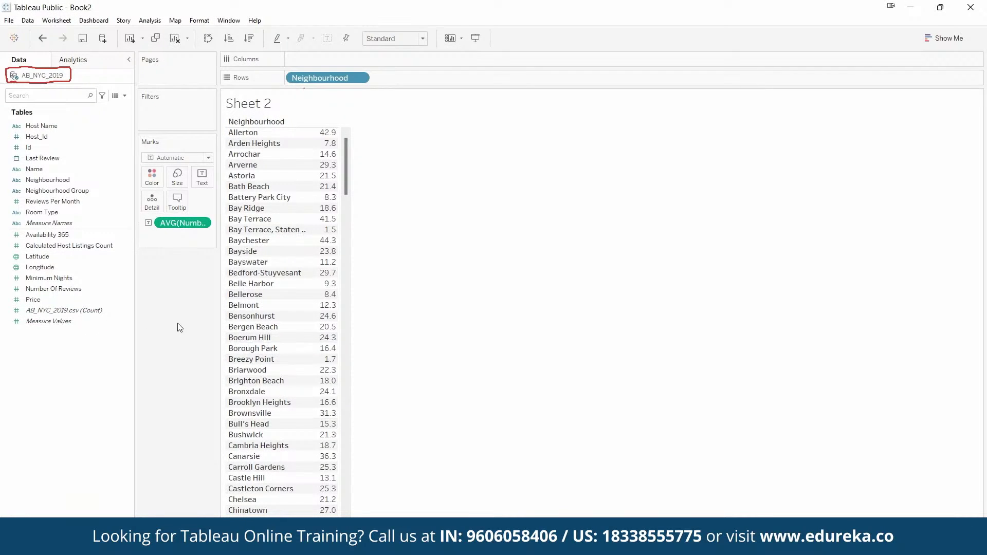
mouse_move(323, 139)
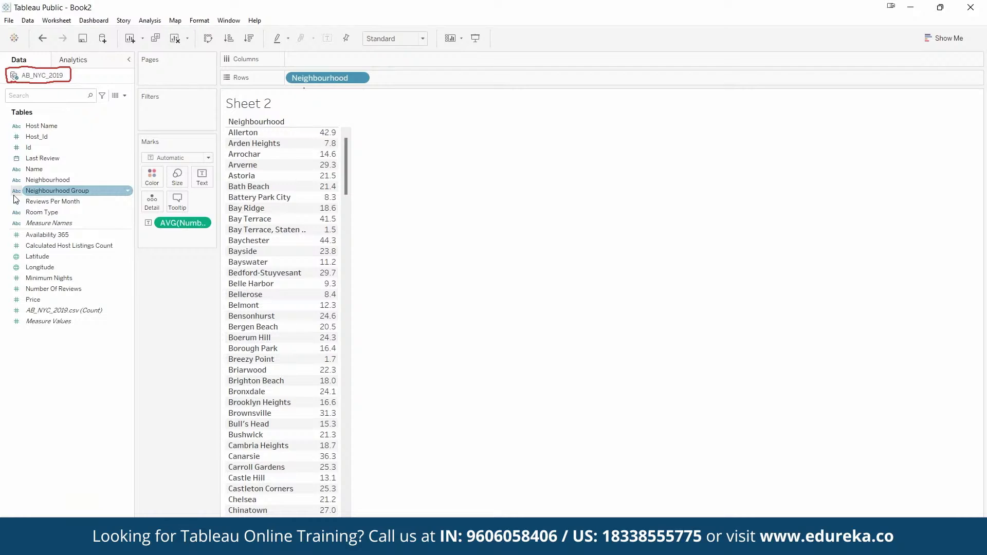
Step: Split the neighbourhood table into columns by Room Type and widen the columns to fit the full room type names
left_click_drag(41, 213, 301, 57)
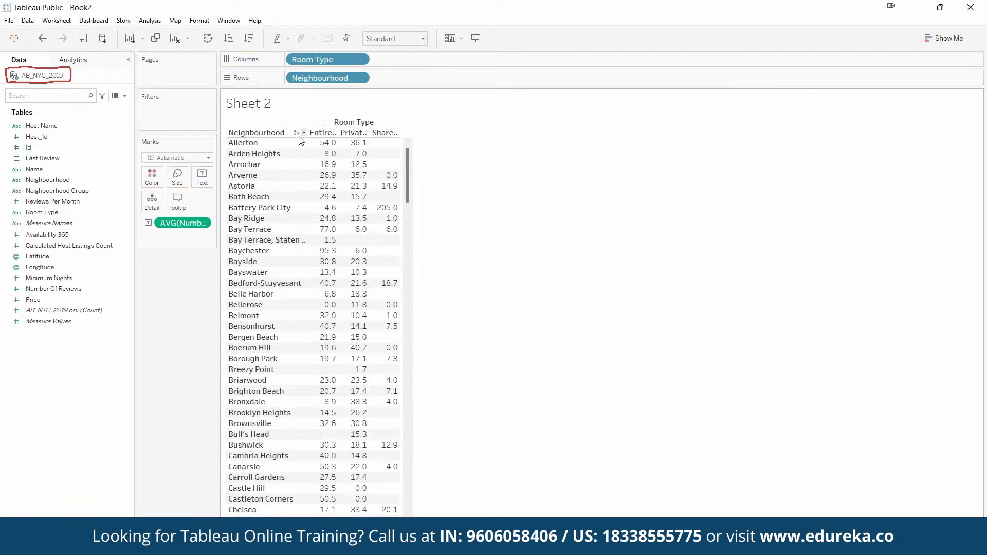
left_click_drag(369, 134, 398, 135)
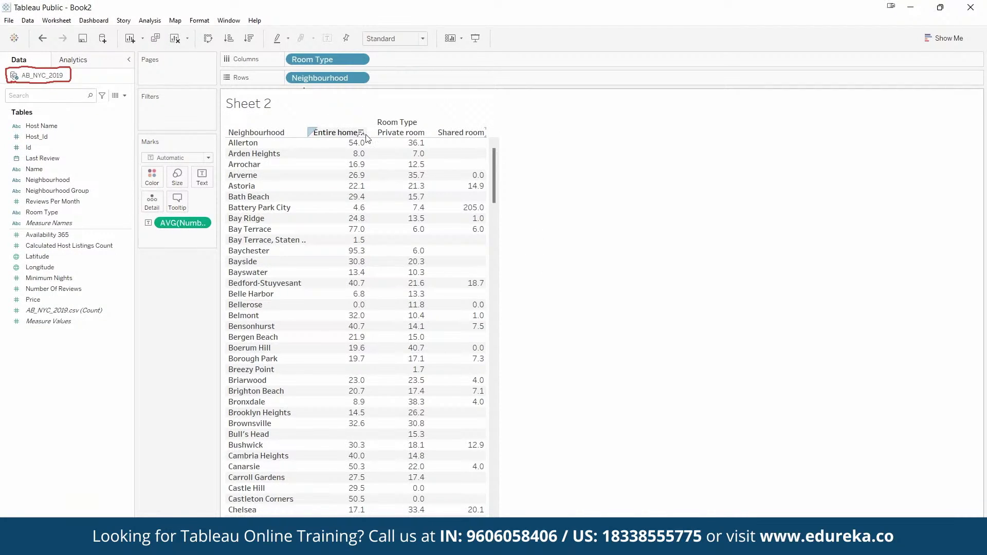
left_click_drag(366, 135, 382, 135)
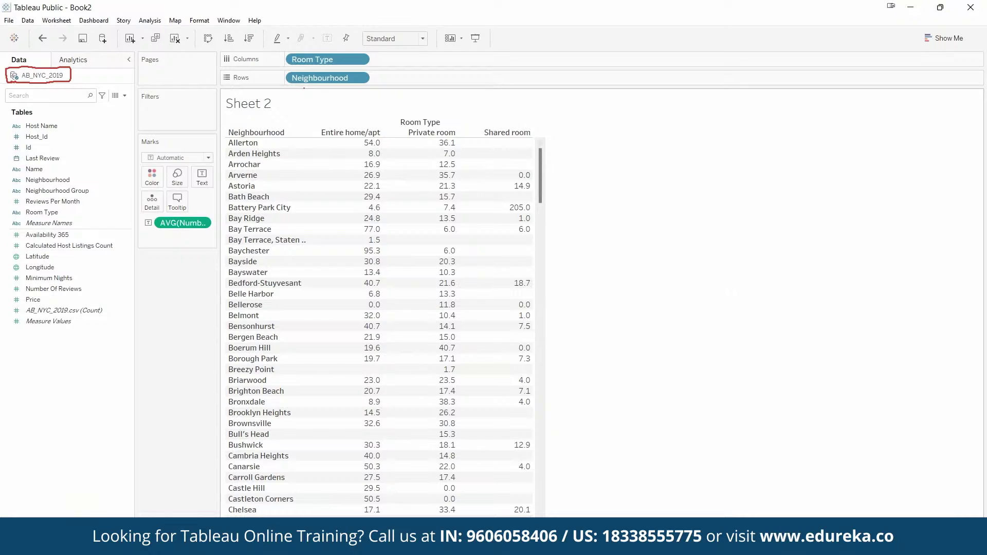
left_click_drag(540, 190, 575, 184)
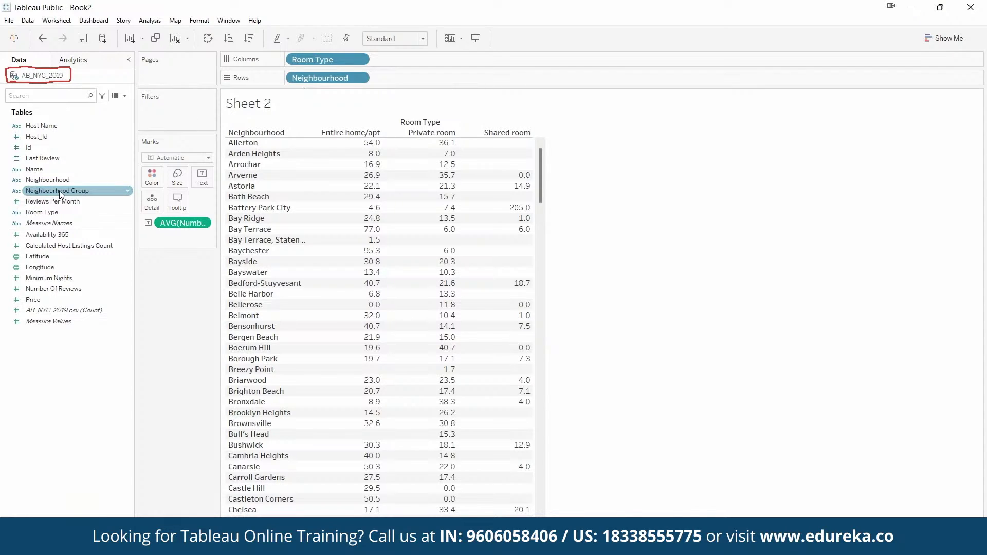
Step: Filter the table by Neighbourhood Group so that only Manhattan is included
left_click_drag(59, 191, 205, 127)
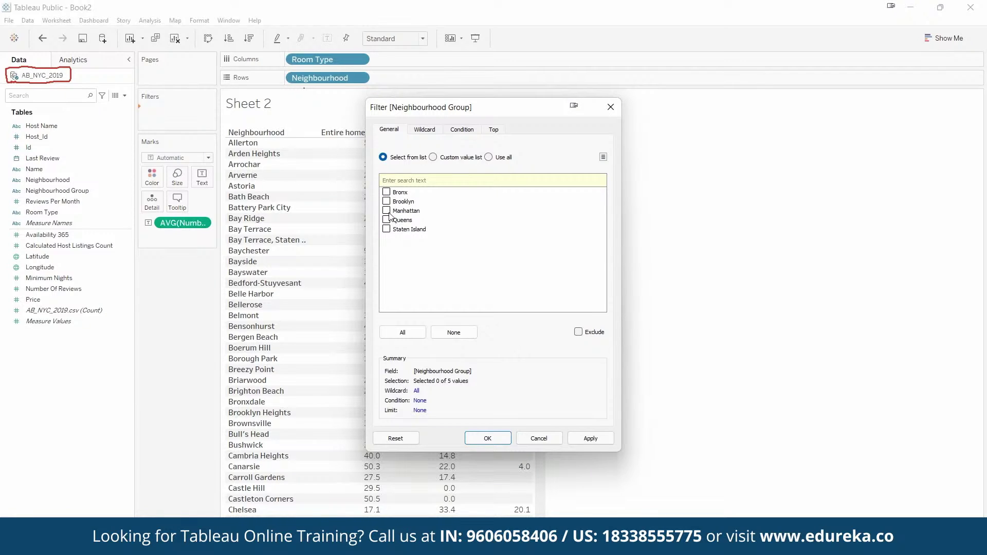
left_click(387, 211)
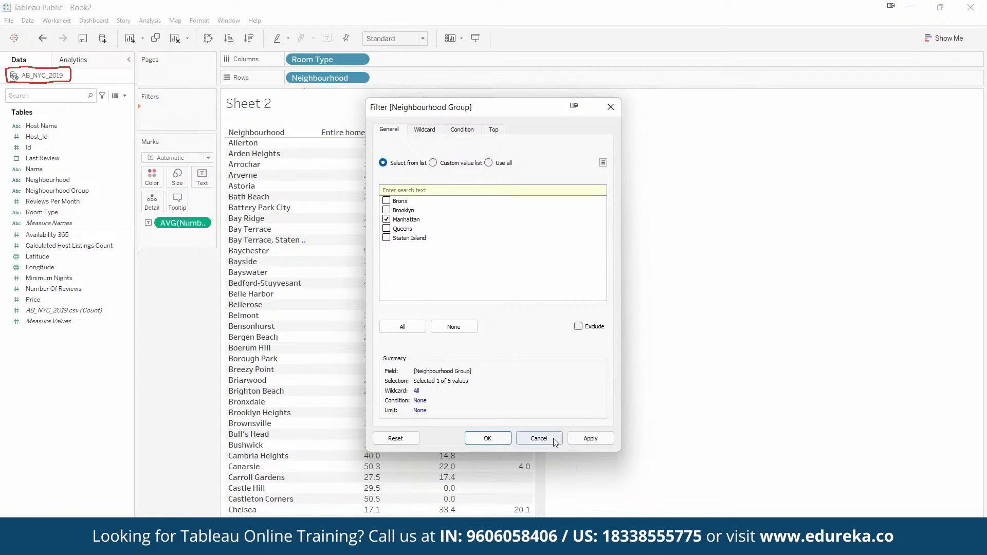
left_click(590, 440)
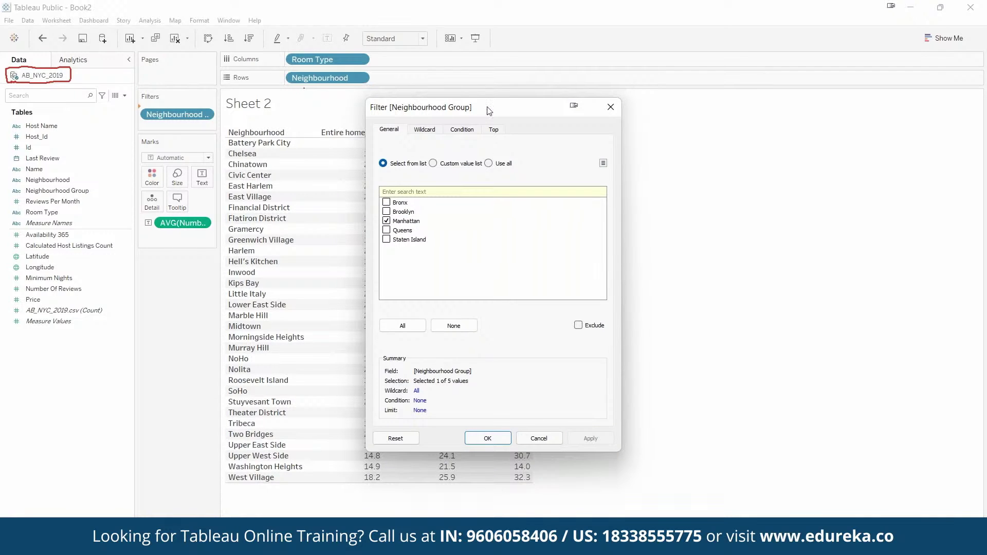
left_click_drag(488, 111, 646, 86)
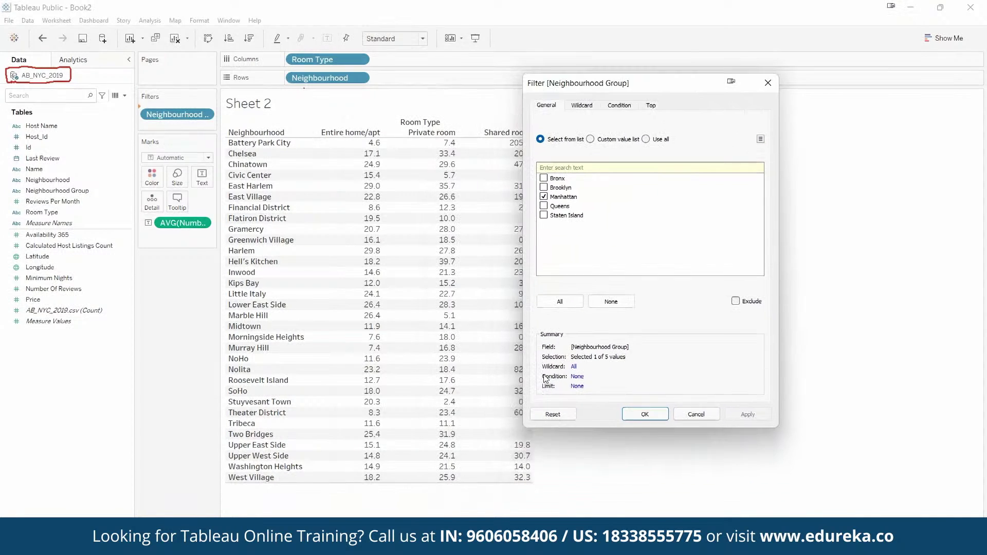
left_click(648, 417)
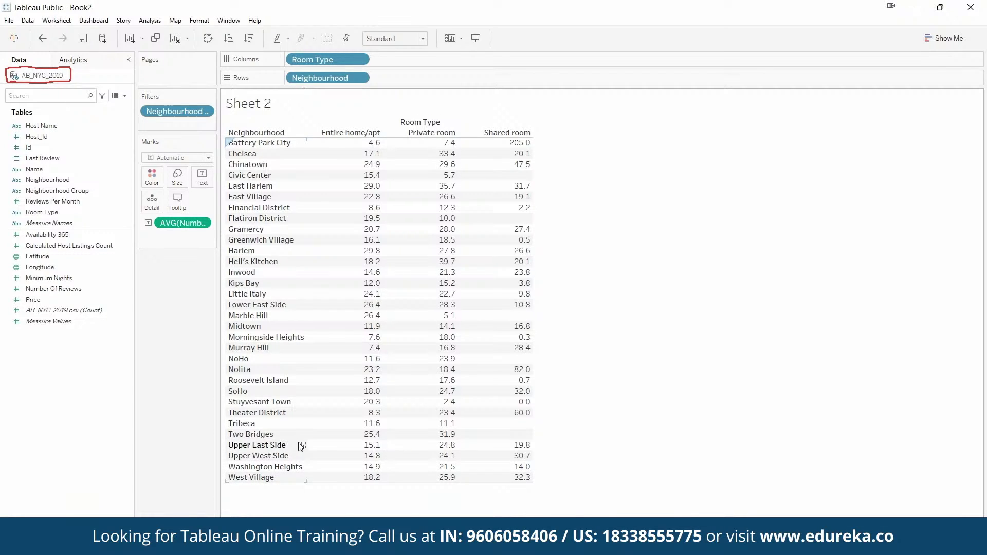
mouse_move(269, 337)
left_mouse_down()
mouse_move(265, 293)
mouse_move(276, 366)
mouse_move(288, 340)
left_mouse_up()
right_click(286, 346)
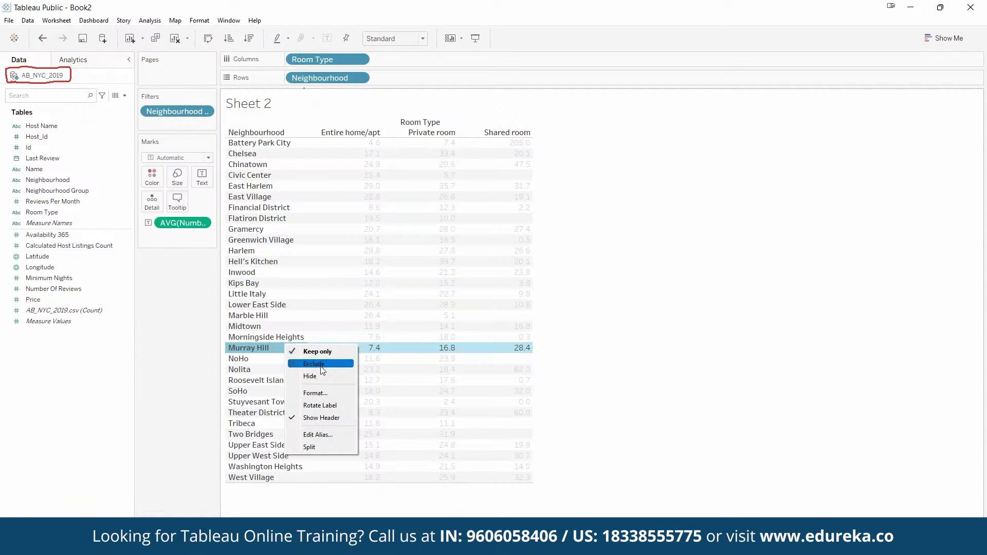
left_click(292, 278)
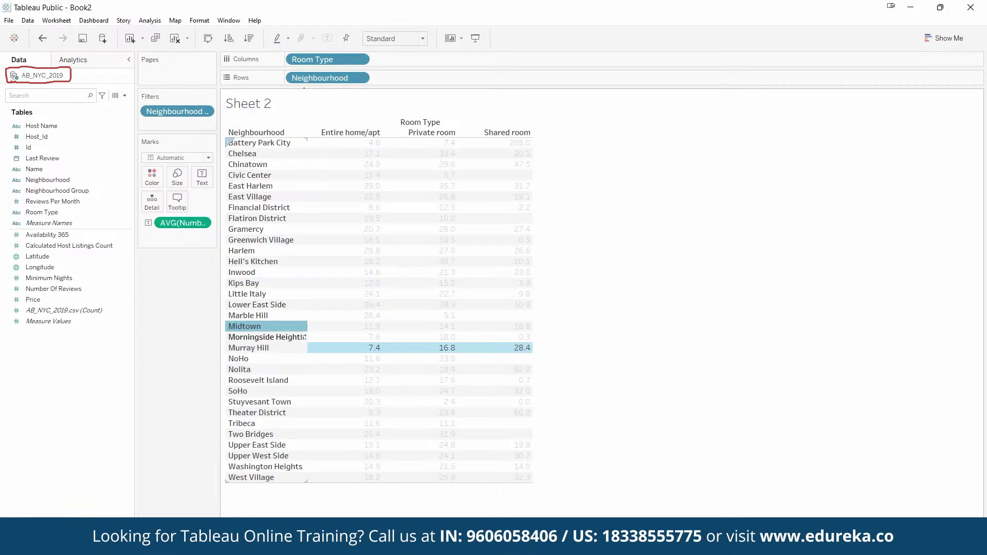
left_click(260, 327)
left_click(672, 214)
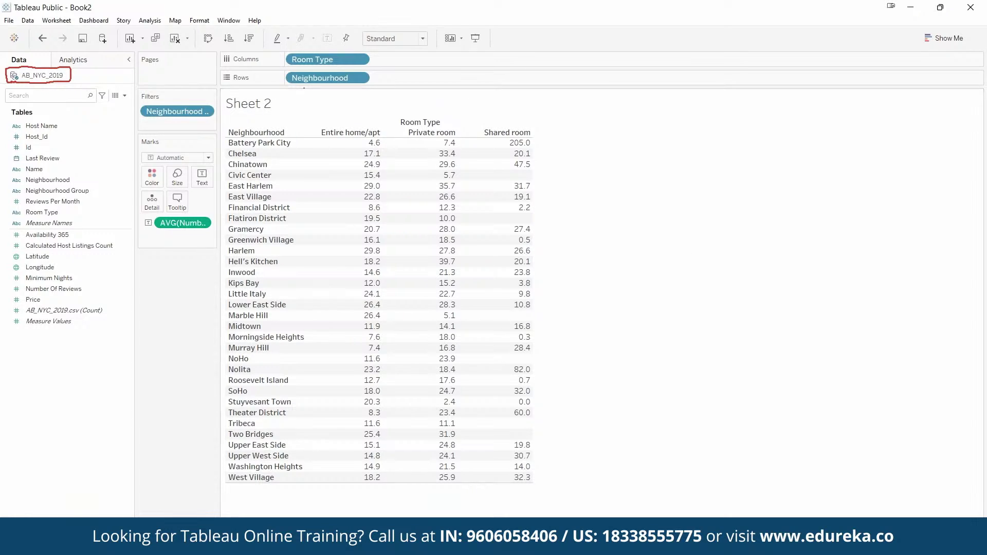
Step: Convert the table into a stacked bar chart and widen it until about seven neighbourhoods fill the view
left_click(937, 39)
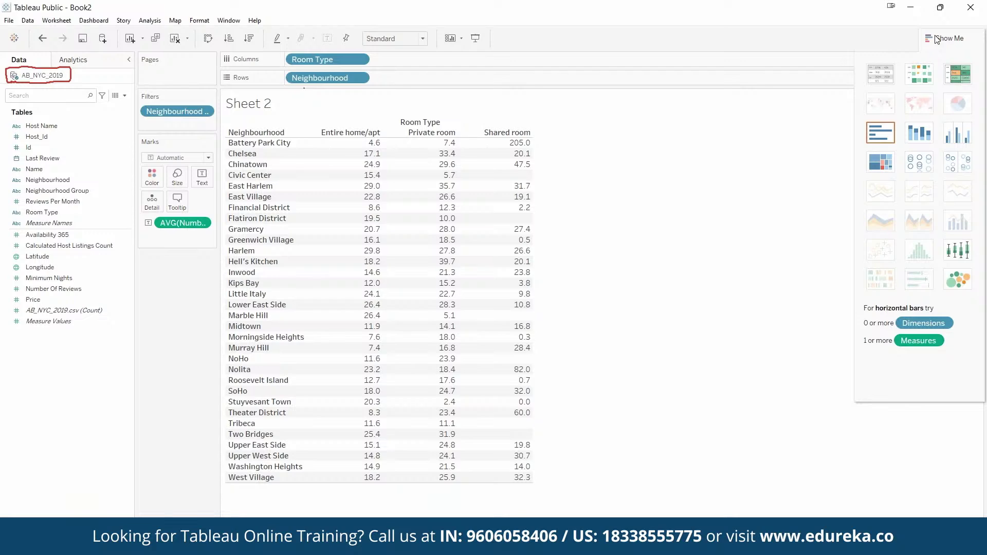
left_click(925, 141)
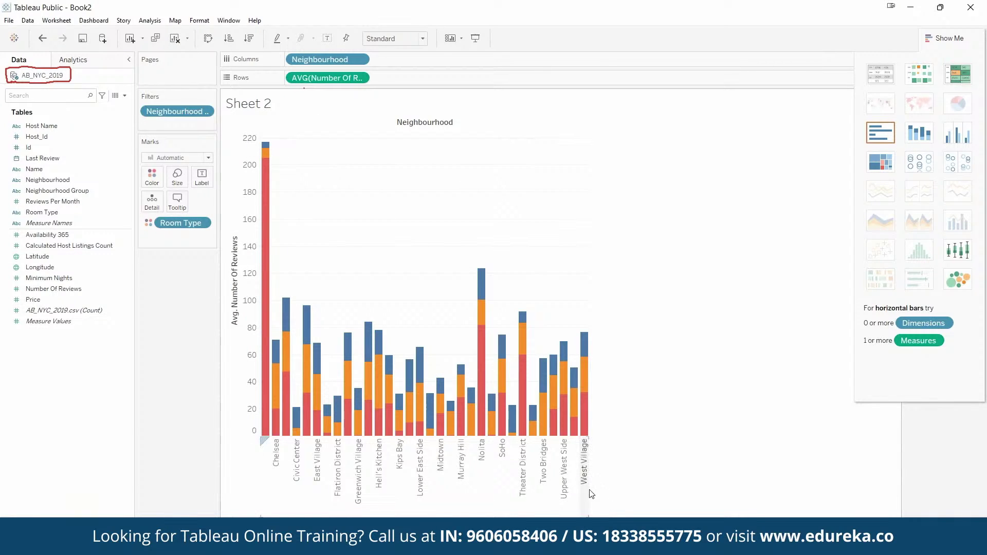
left_click_drag(589, 488, 704, 499)
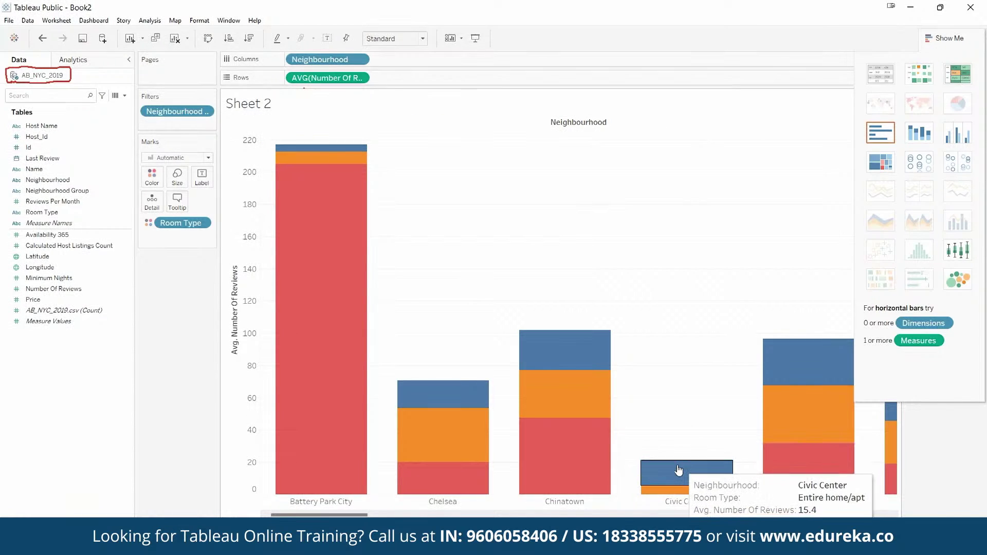
key("ctrl+z")
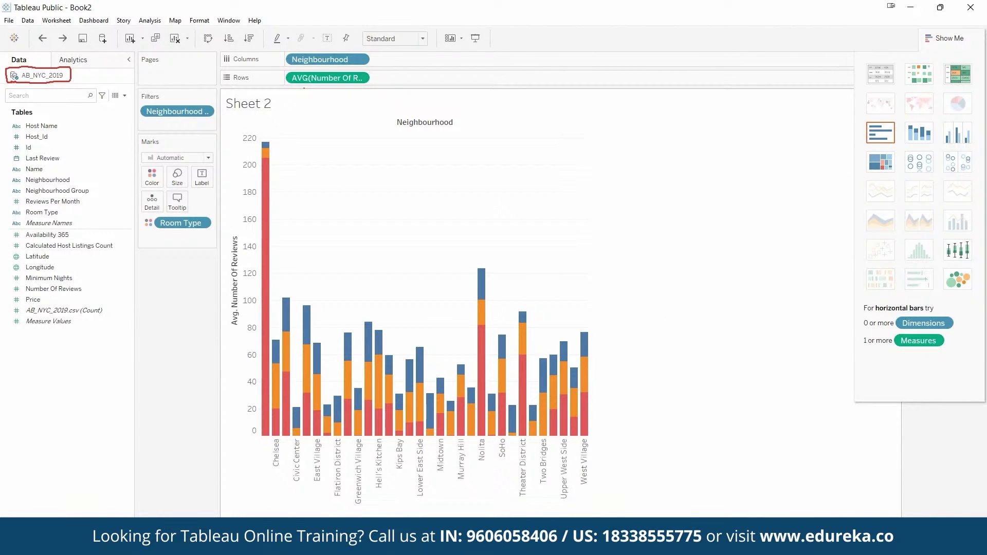
left_click_drag(589, 495, 670, 508)
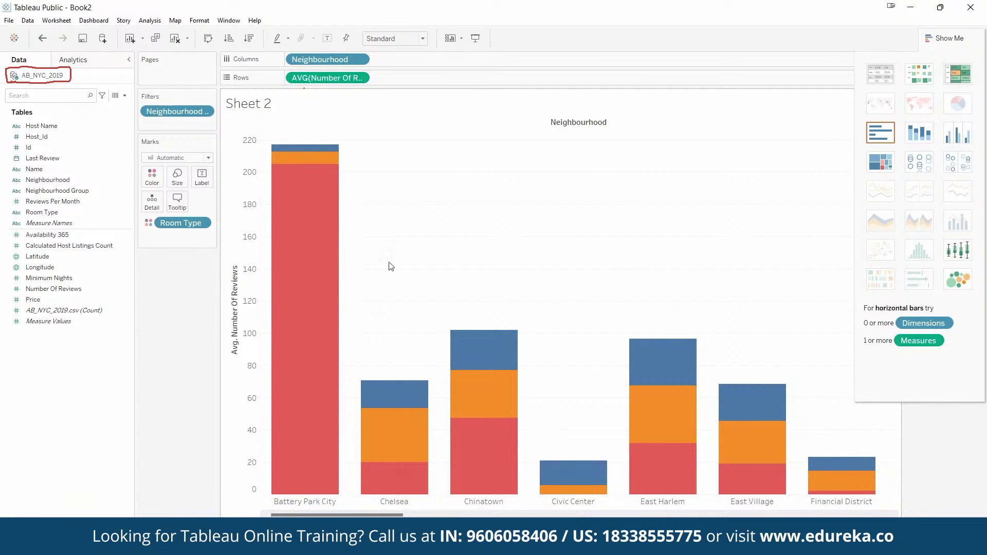
mouse_move(294, 355)
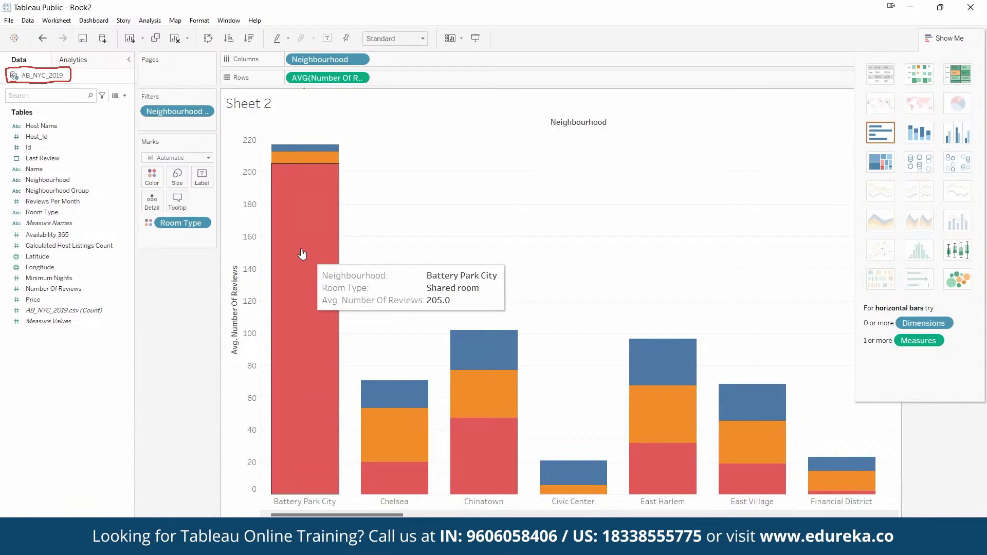
Step: Label the stacked bar segments with the sum of Availability 365
left_click(56, 278)
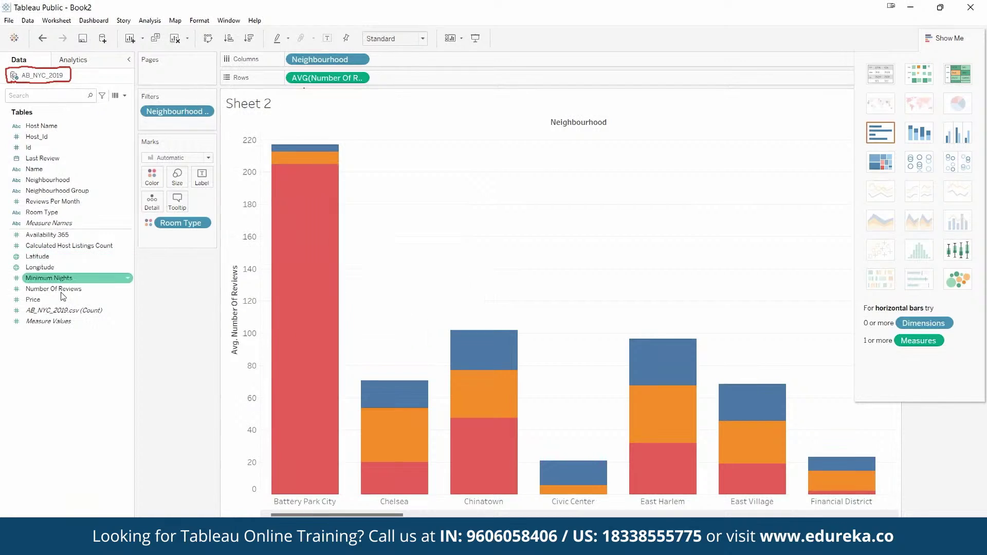
left_click(52, 246)
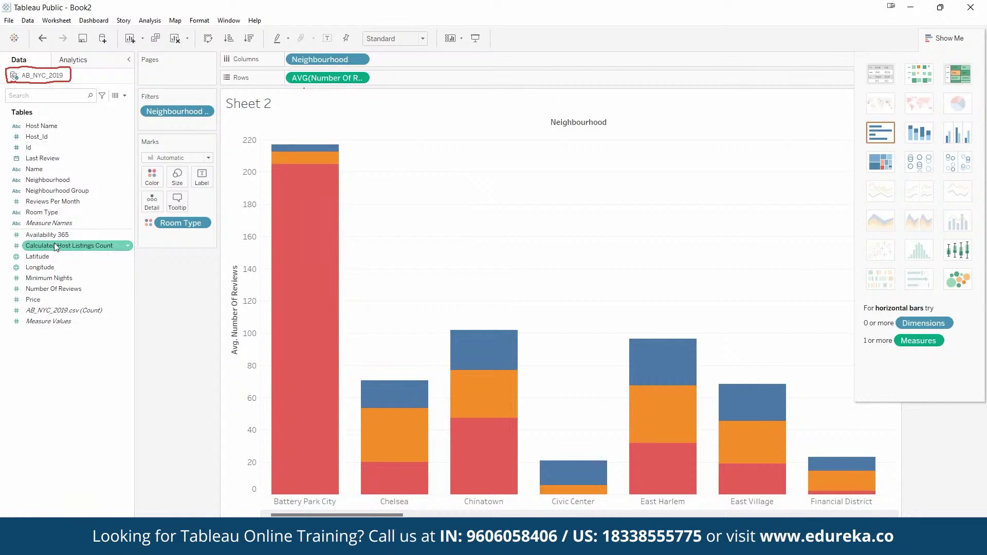
left_click(49, 236)
left_click_drag(46, 237, 217, 180)
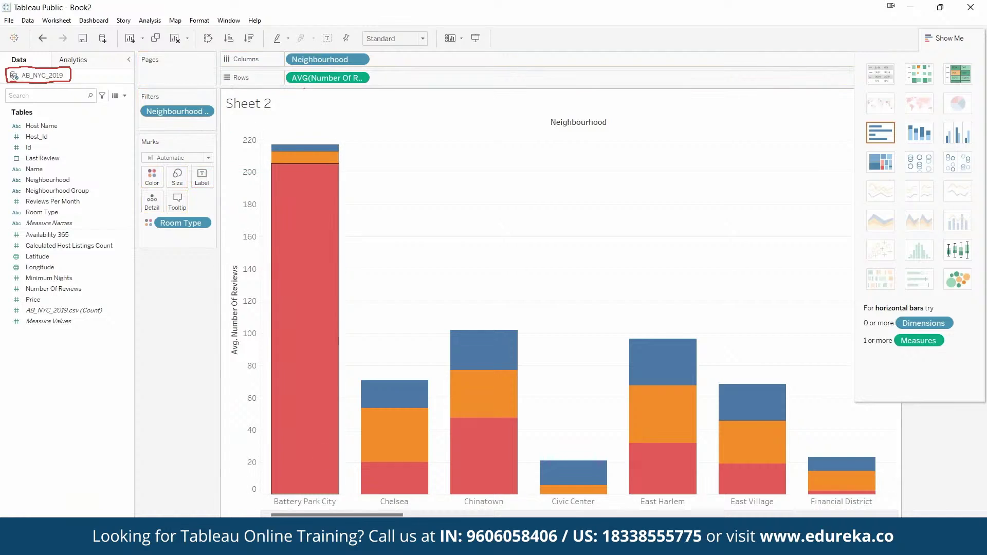
left_click(46, 246)
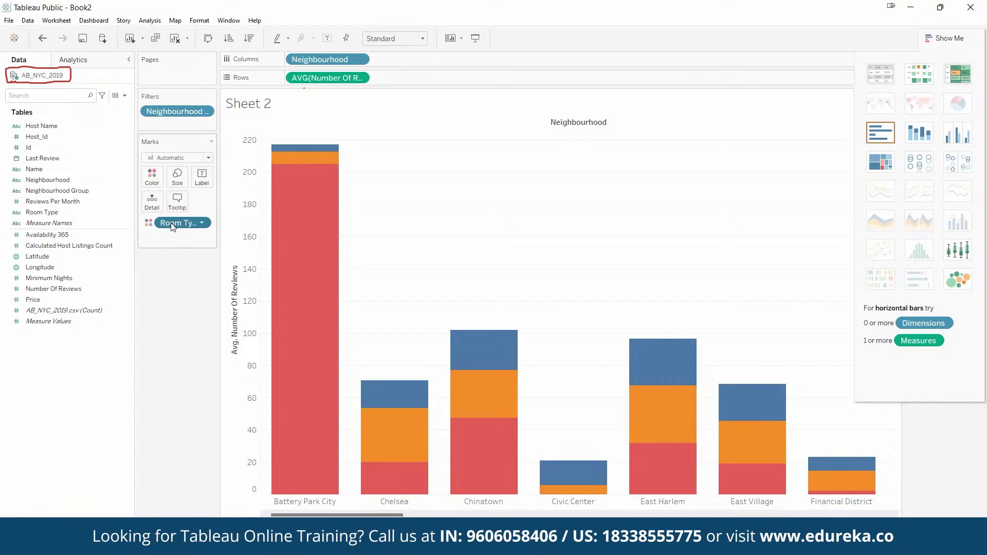
left_click_drag(172, 225, 183, 228)
left_click(47, 280)
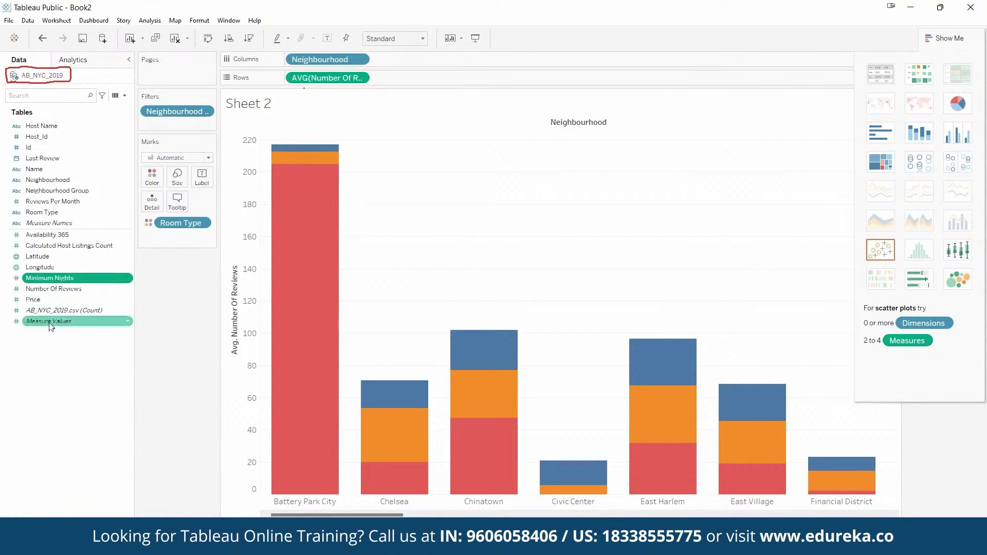
left_click(37, 258)
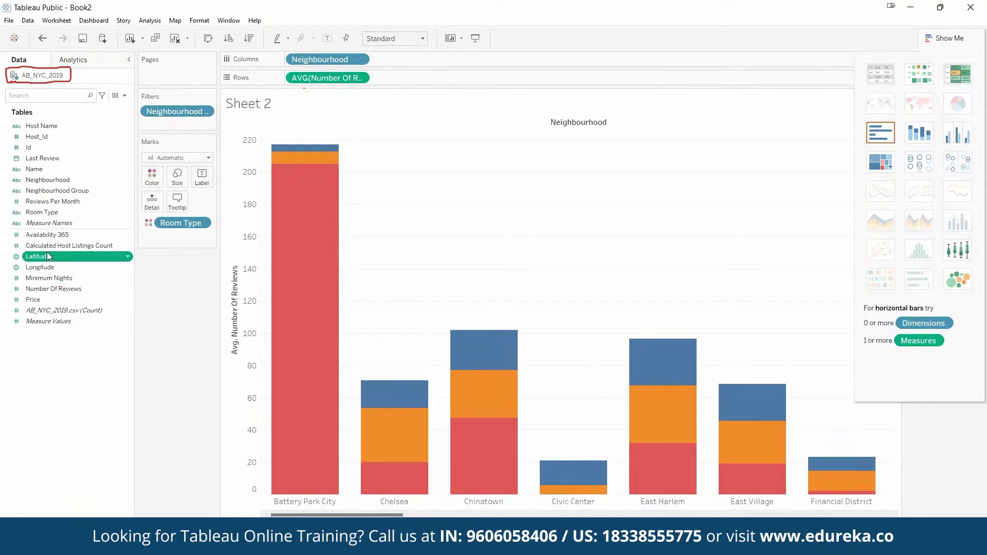
left_click(46, 235)
left_click_drag(46, 235, 202, 176)
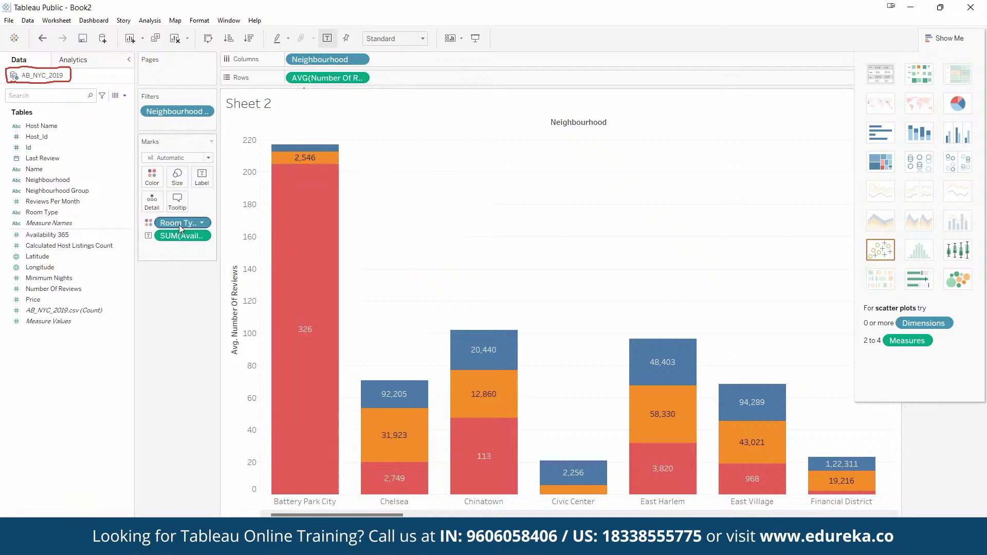
Step: Open the options of the Availability 365 label field
left_click(203, 236)
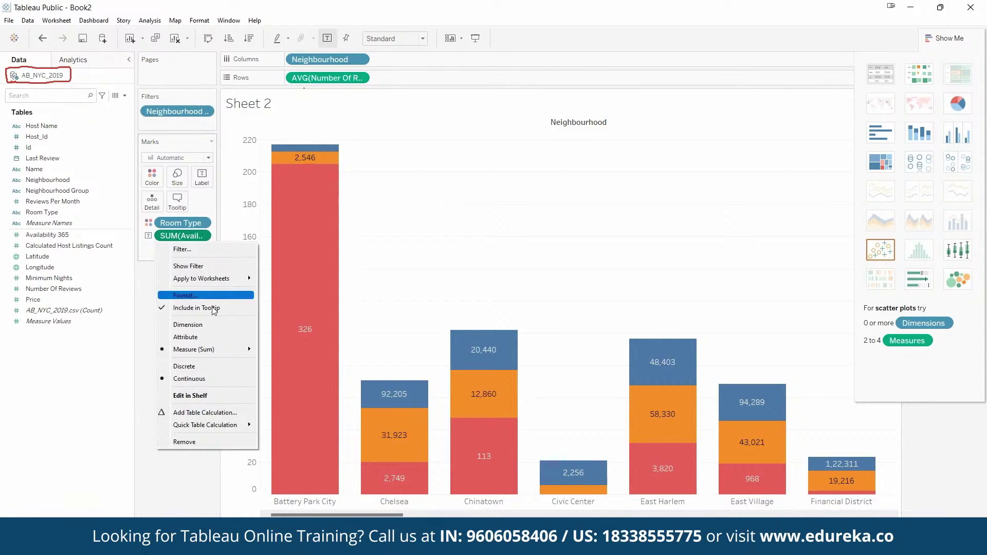